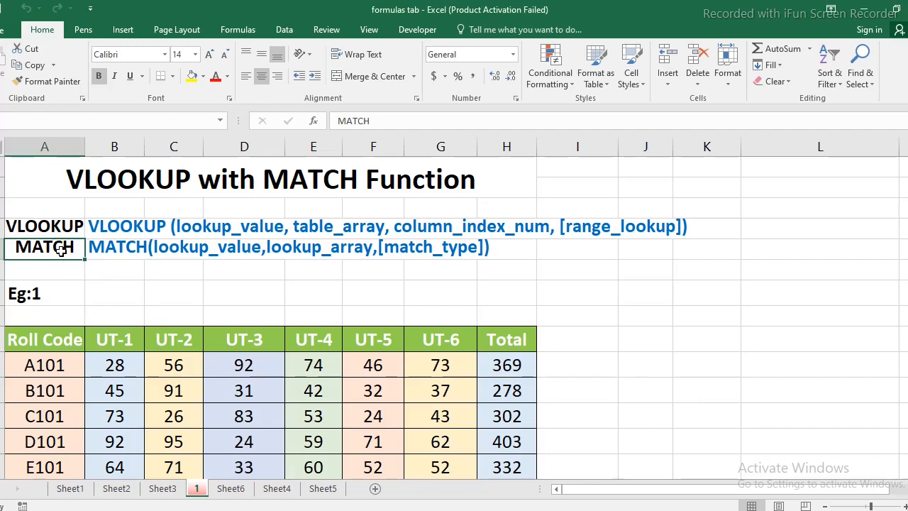
# Examine the VLOOKUP and MATCH syntax lines, the marks table headers and the Roll Code lookup row beneath the table
pyautogui.click(131, 247)
pyautogui.click(207, 254)
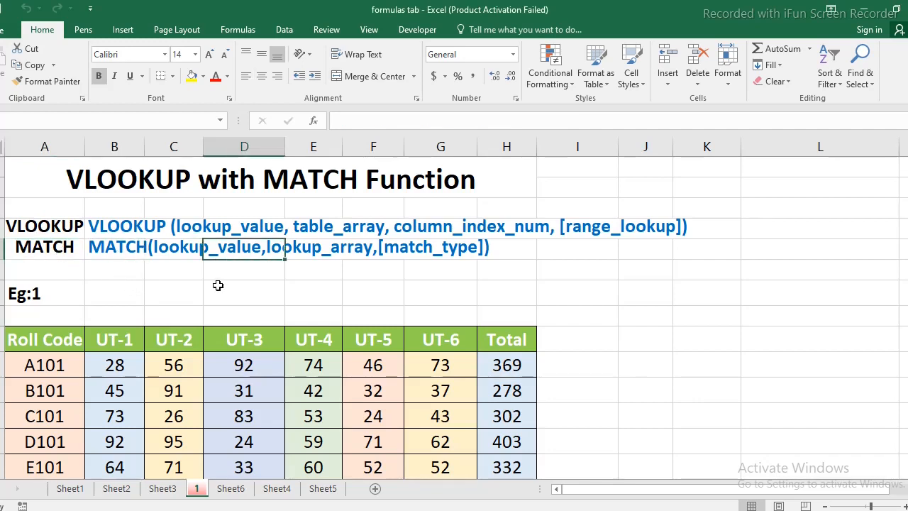
pyautogui.click(178, 273)
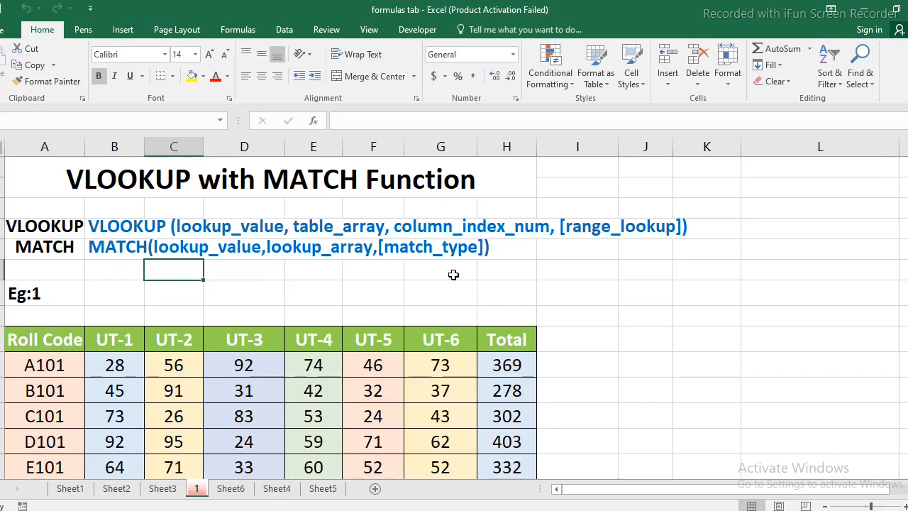
pyautogui.click(32, 342)
pyautogui.scroll(-1, 71, 354)
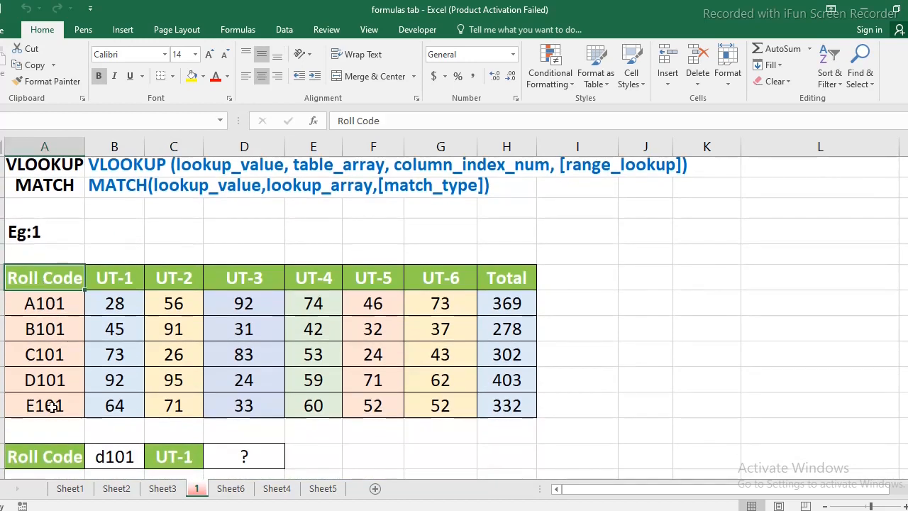
pyautogui.moveTo(103, 283); pyautogui.dragTo(449, 277)
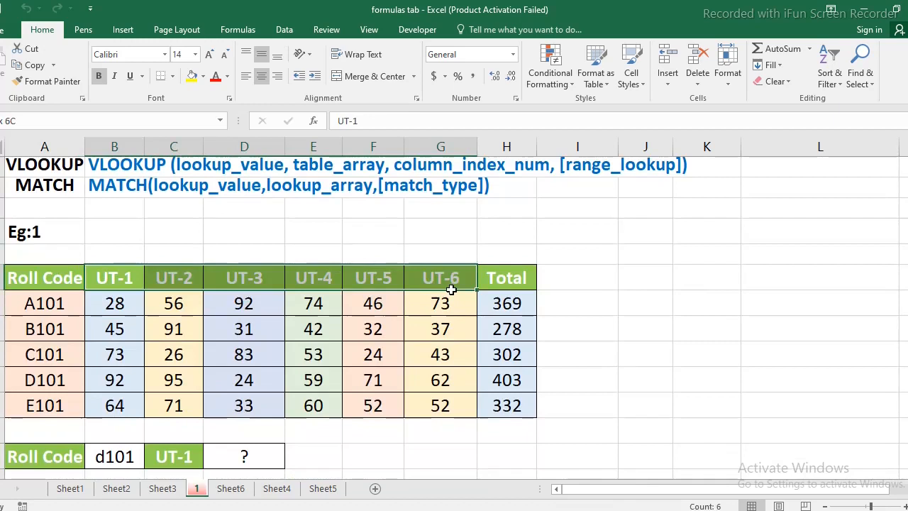
pyautogui.click(520, 277)
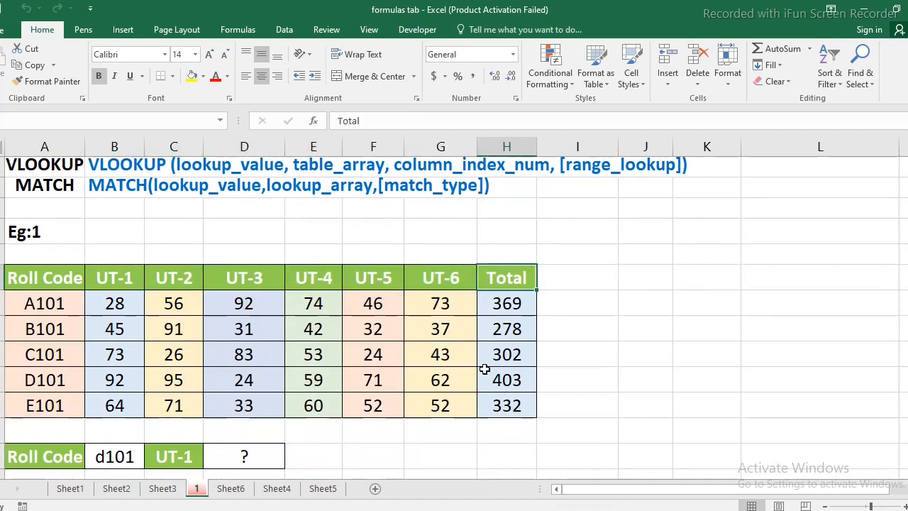
pyautogui.click(61, 461)
pyautogui.click(131, 457)
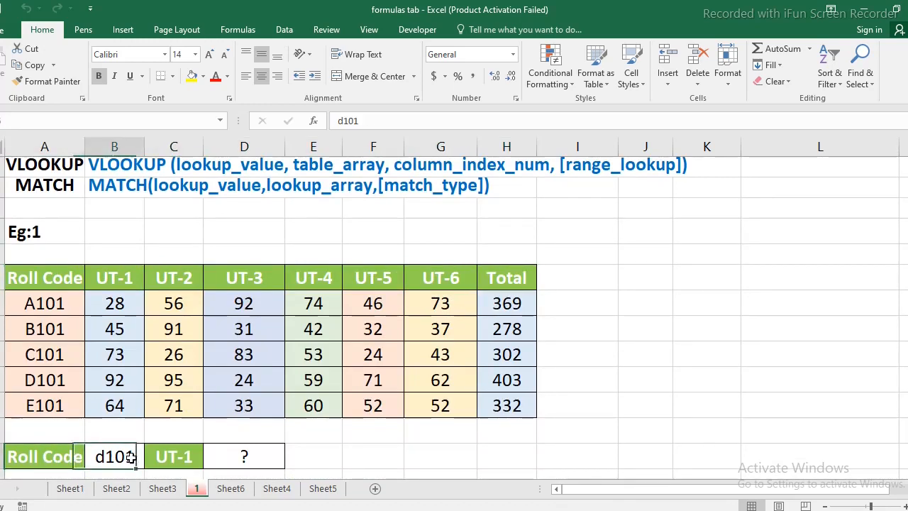
pyautogui.click(177, 457)
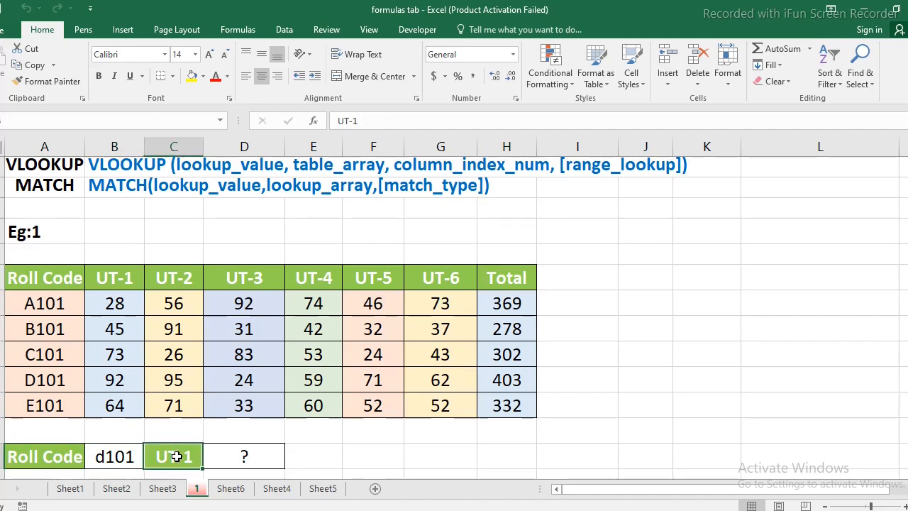
# Start a VLOOKUP formula in D16 with B16 as the lookup value and A10:H14 as the table array
pyautogui.click(239, 460)
pyautogui.scroll(-1, 247, 455)
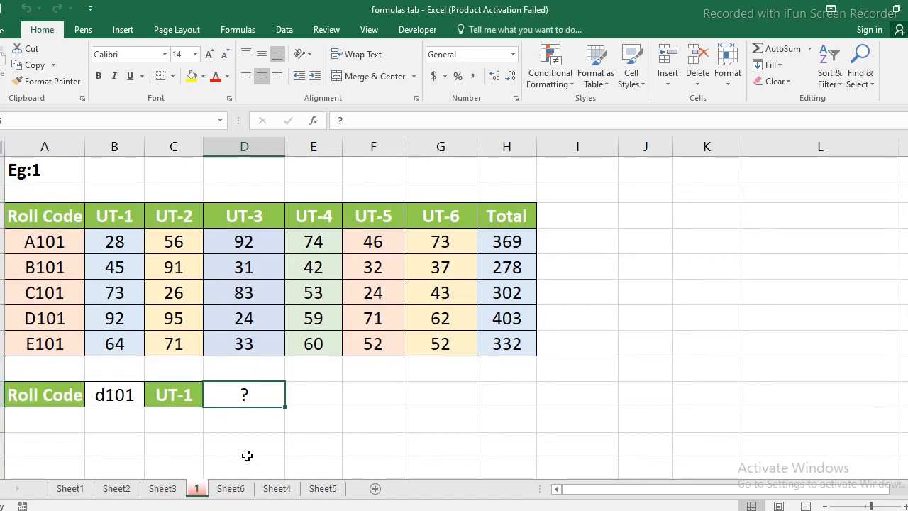
pyautogui.write('=')
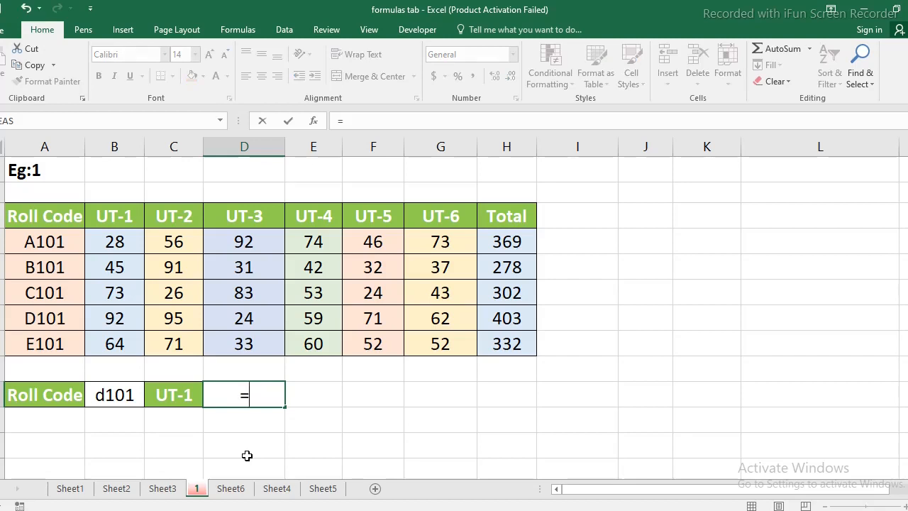
pyautogui.write('vlookup')
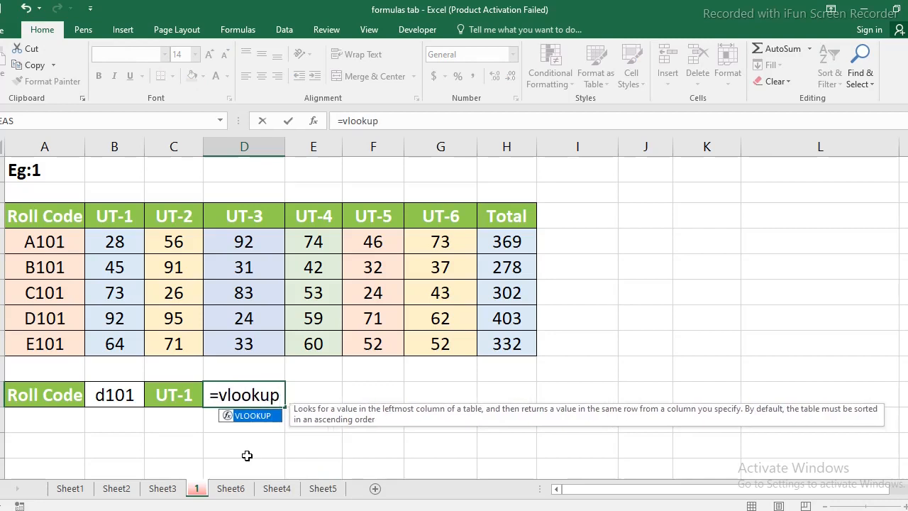
pyautogui.write('(')
pyautogui.click(117, 396)
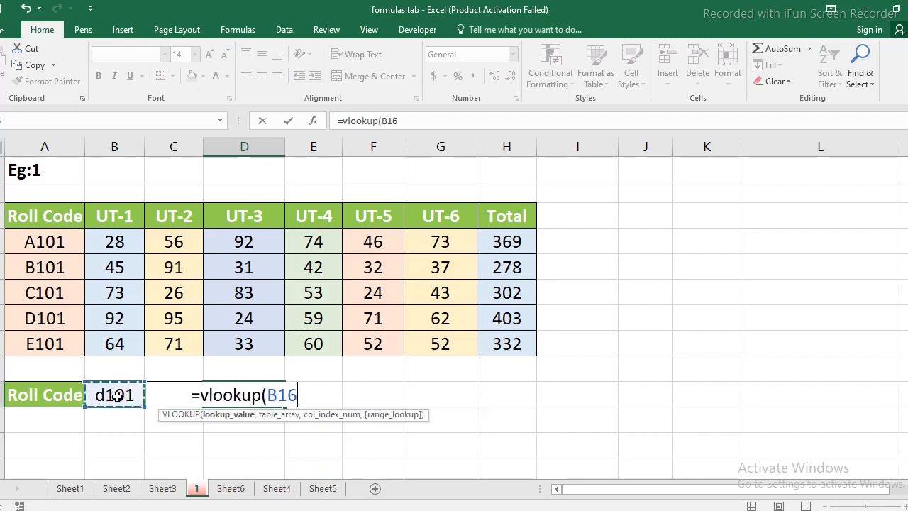
pyautogui.write(',')
pyautogui.click(35, 240)
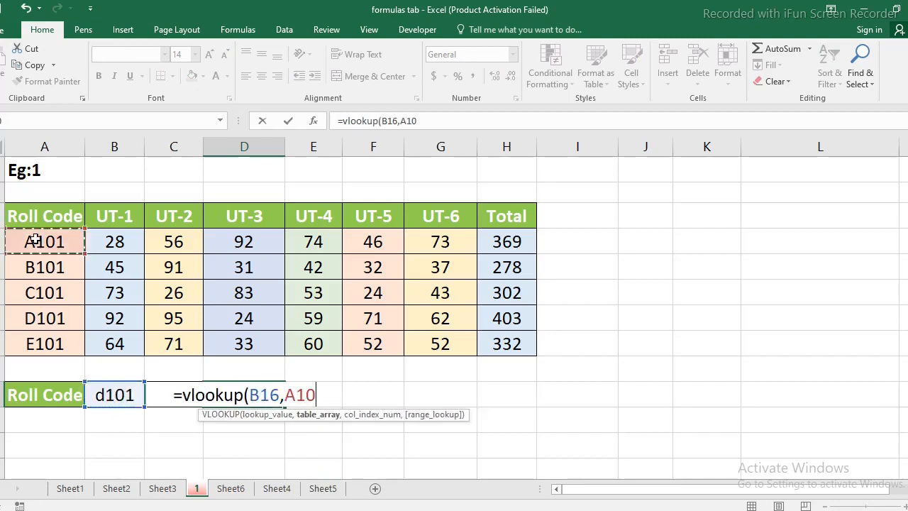
pyautogui.moveTo(34, 241); pyautogui.dragTo(518, 343)
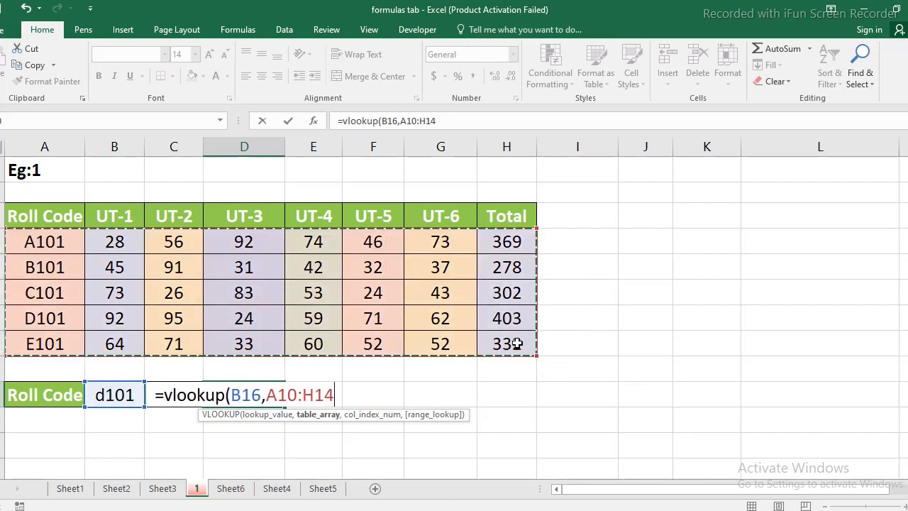
# Complete the VLOOKUP formula in D16 with column index 2 and FALSE for an exact match
pyautogui.write(',')
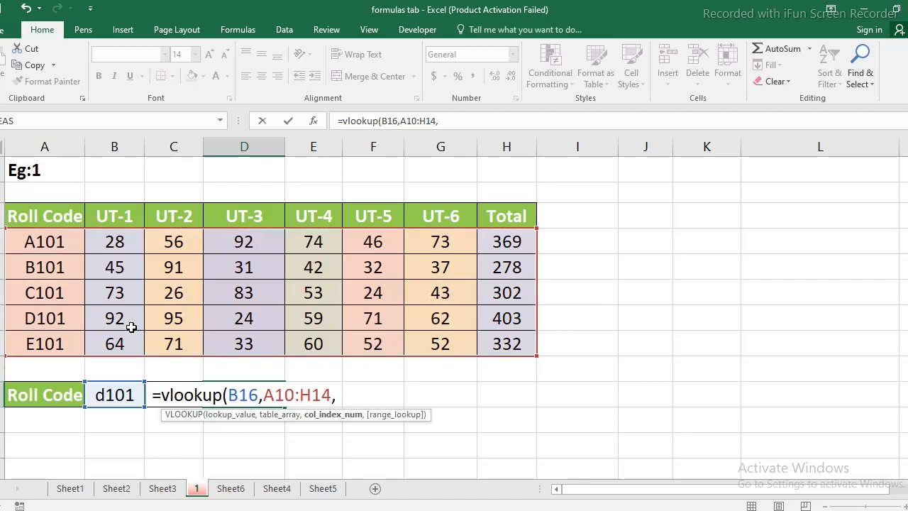
pyautogui.write('2')
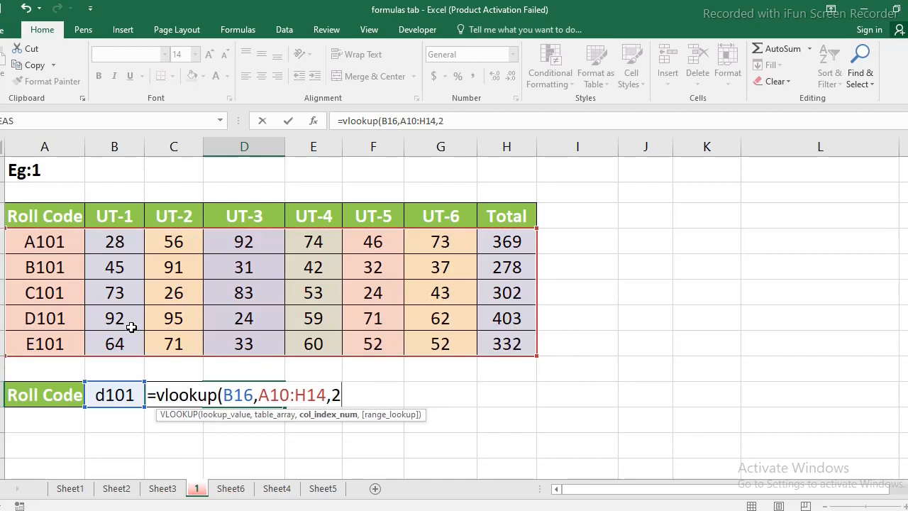
pyautogui.write(',')
pyautogui.doubleClick(370, 436)
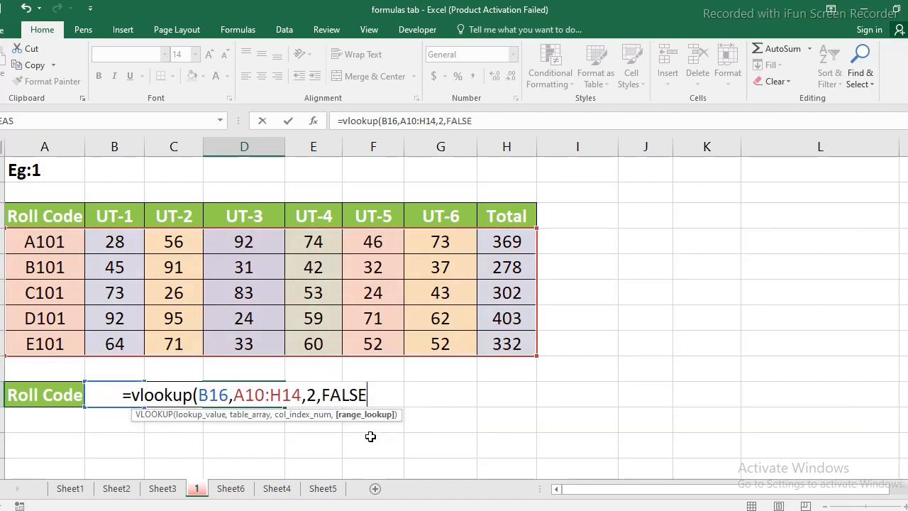
pyautogui.write(')')
pyautogui.press('Return')
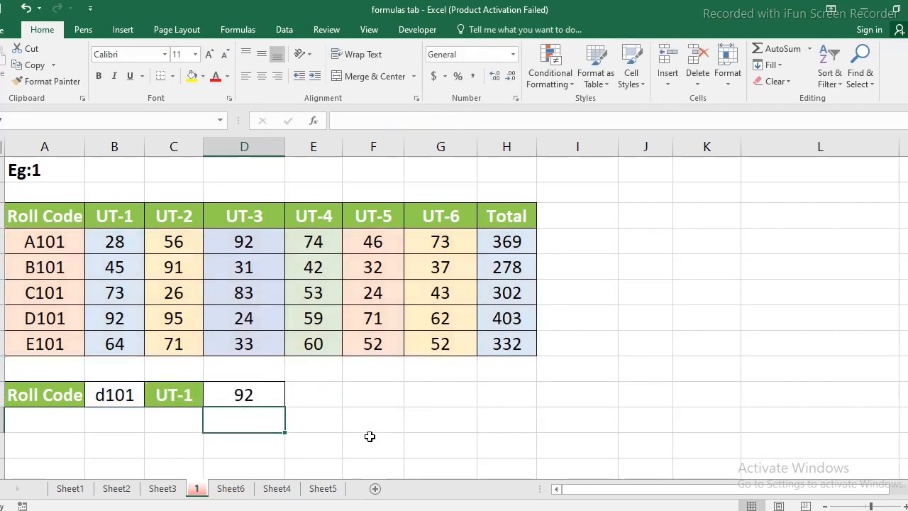
# Review the UT-3 marks and the column index argument of the VLOOKUP formula in D16
pyautogui.moveTo(259, 241); pyautogui.dragTo(259, 343)
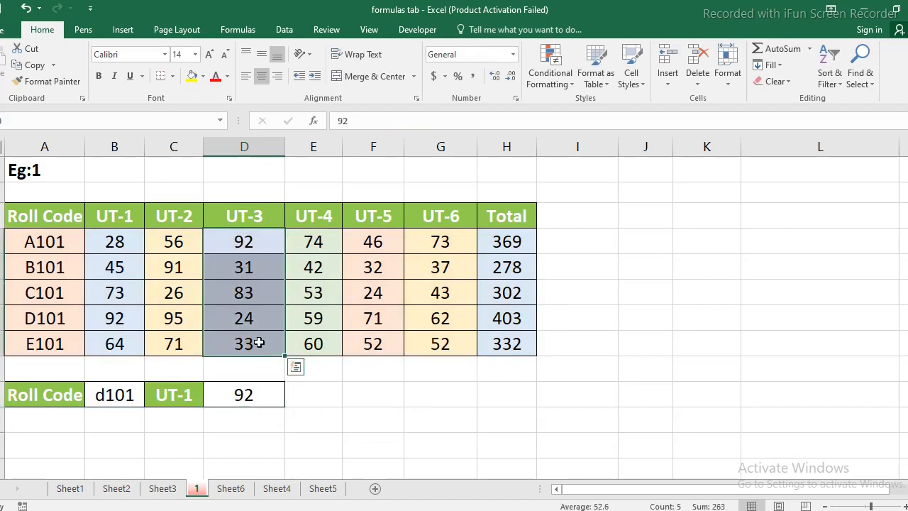
pyautogui.click(250, 394)
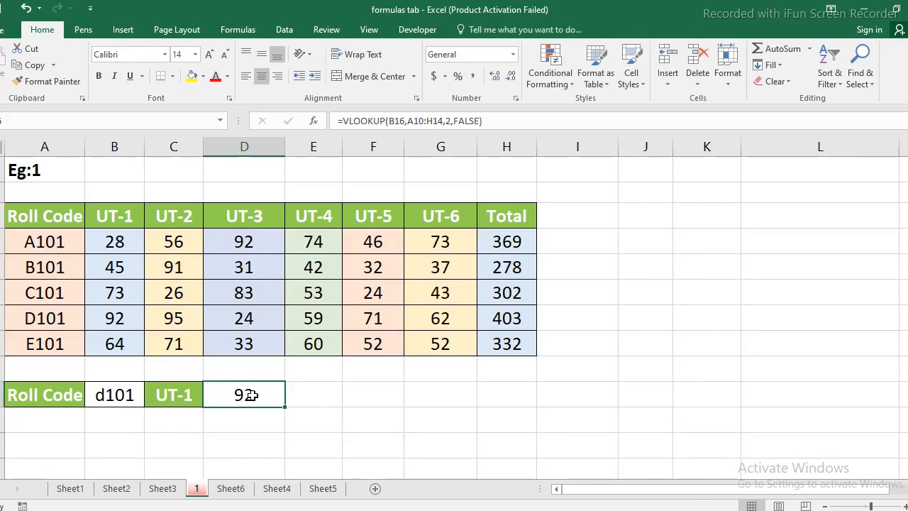
pyautogui.doubleClick(250, 394)
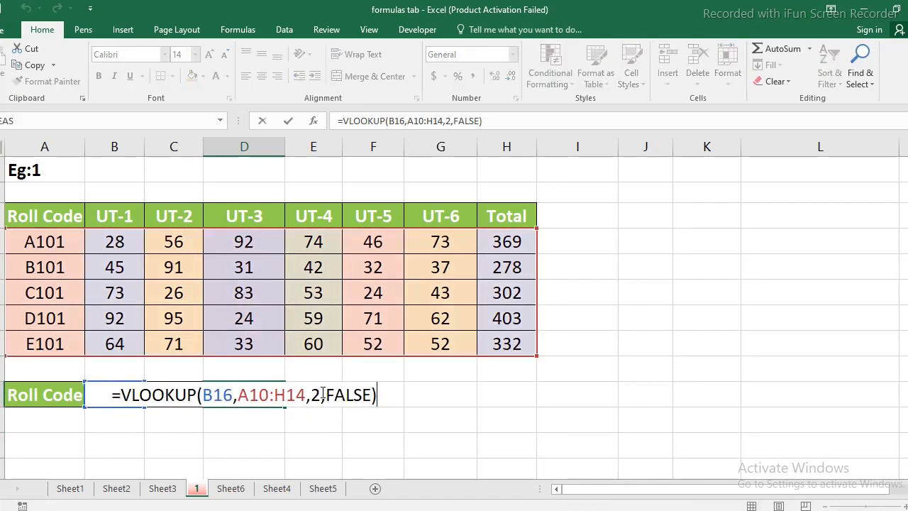
pyautogui.click(322, 395)
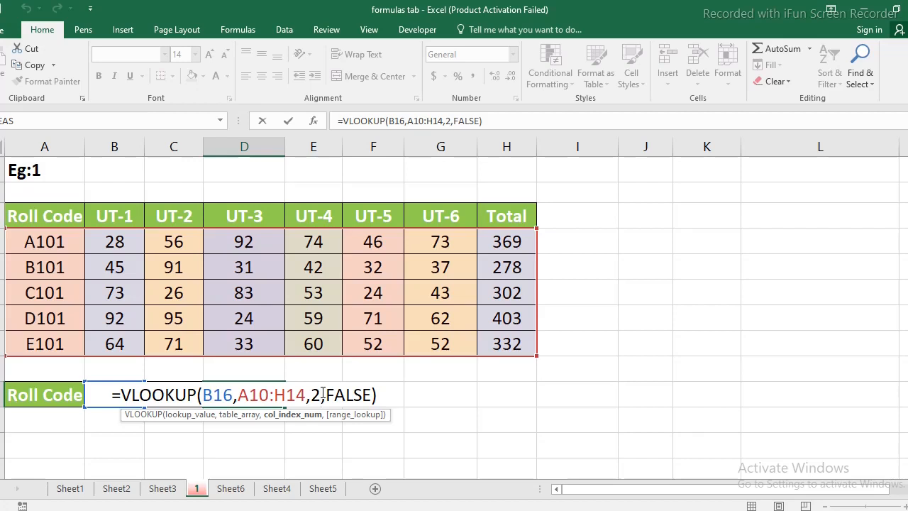
pyautogui.press('Return')
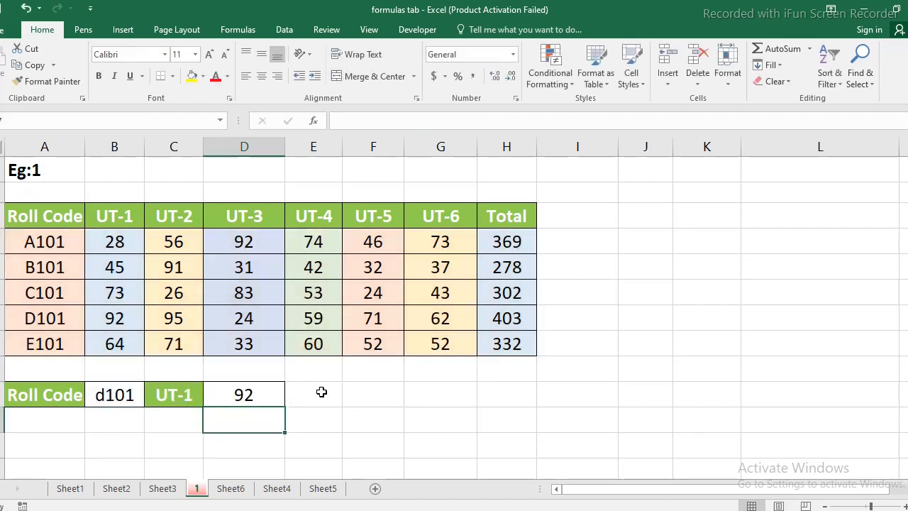
# Change the test label in C16 to UT-2 and check the VLOOKUP formula in D16 against it
pyautogui.click(178, 399)
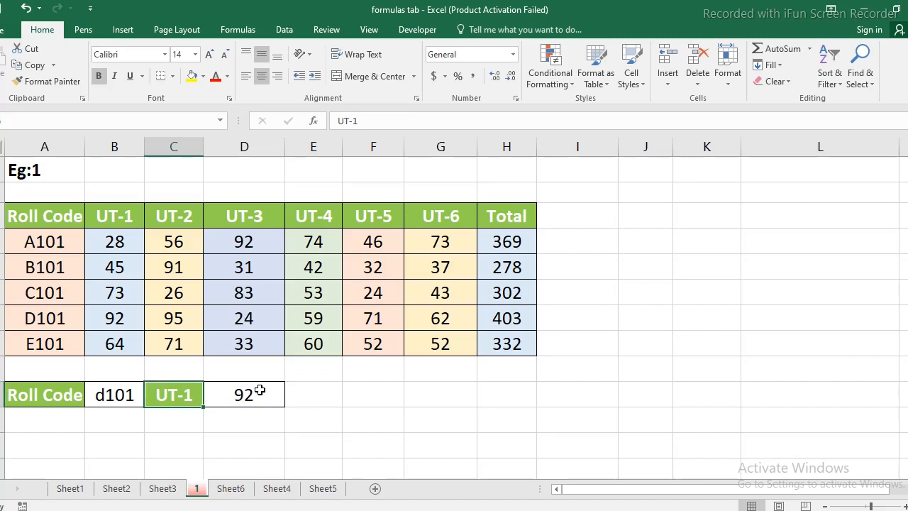
pyautogui.doubleClick(192, 395)
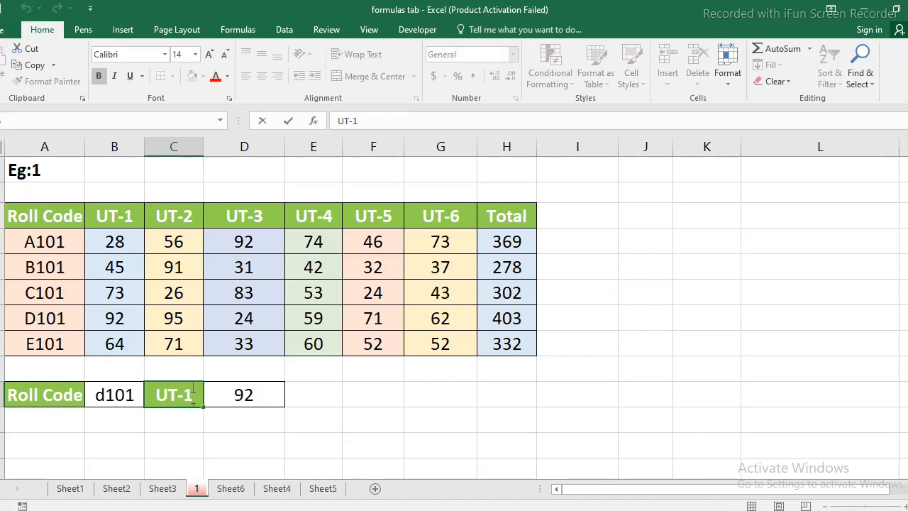
pyautogui.press('BackSpace')
pyautogui.write('2')
pyautogui.press('Return')
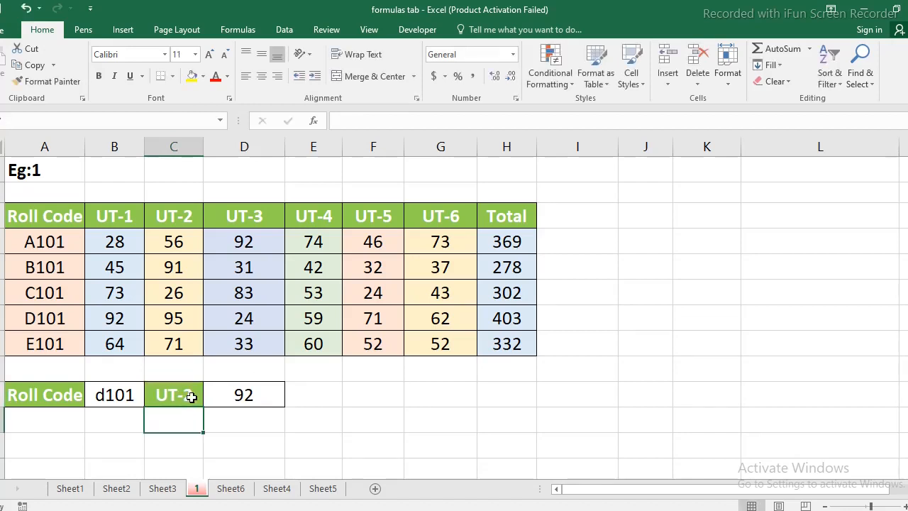
pyautogui.click(267, 395)
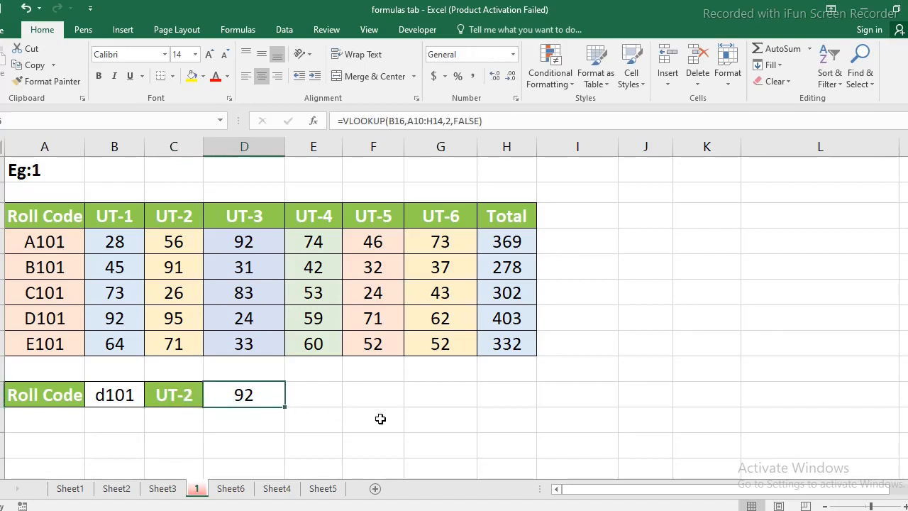
pyautogui.click(172, 400)
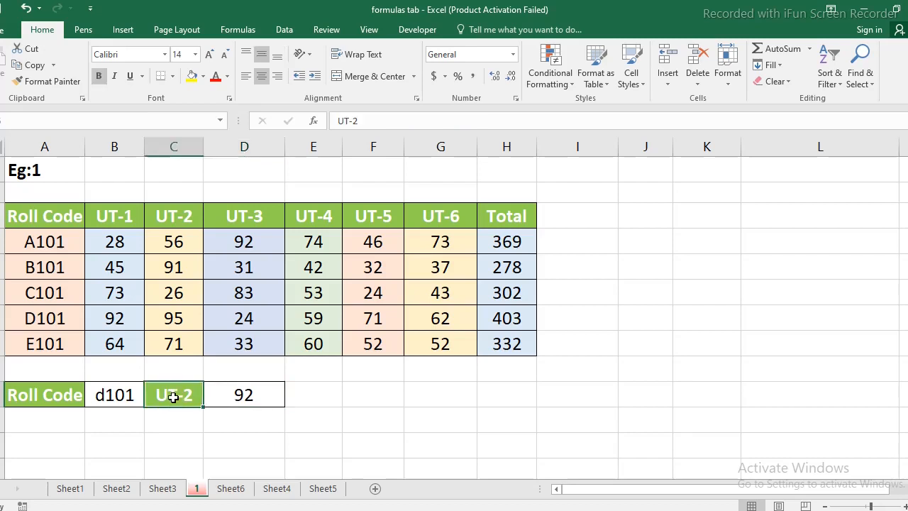
pyautogui.click(270, 398)
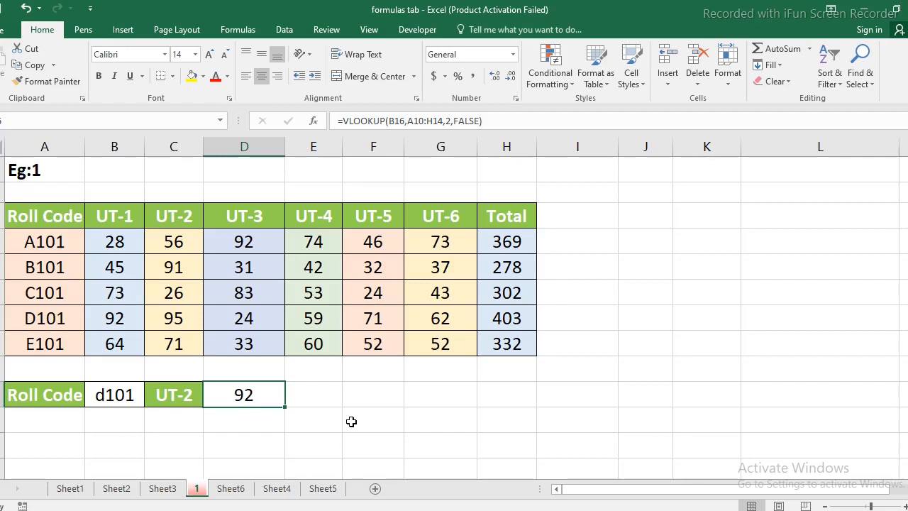
# Start a MATCH formula in D17 with C16 as the lookup value
pyautogui.click(258, 426)
pyautogui.write('=')
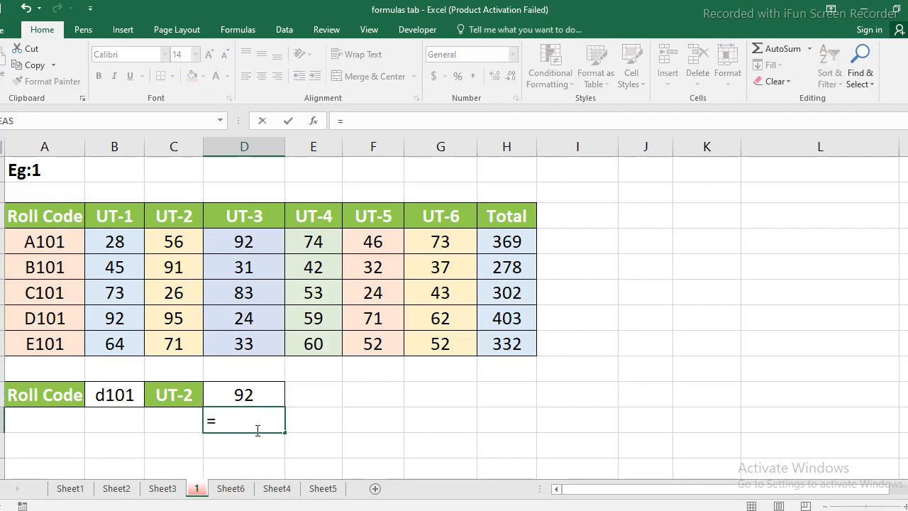
pyautogui.write('match')
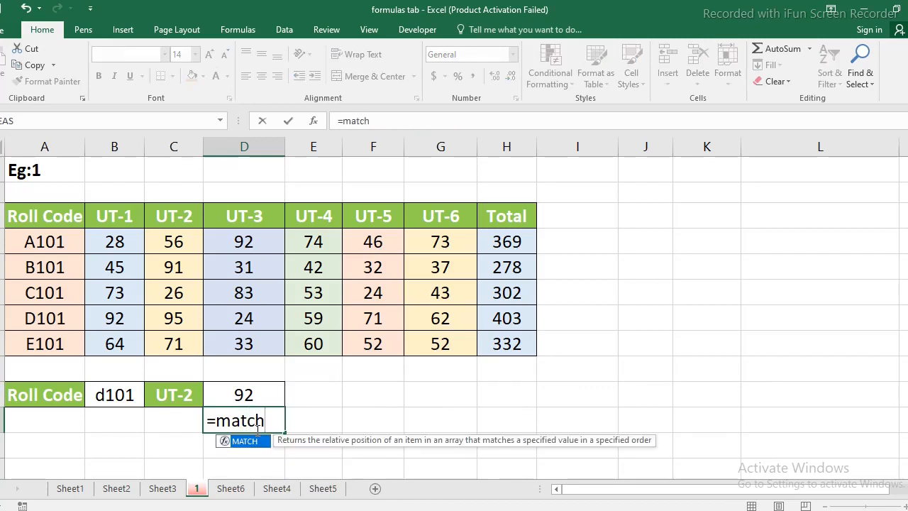
pyautogui.write('(')
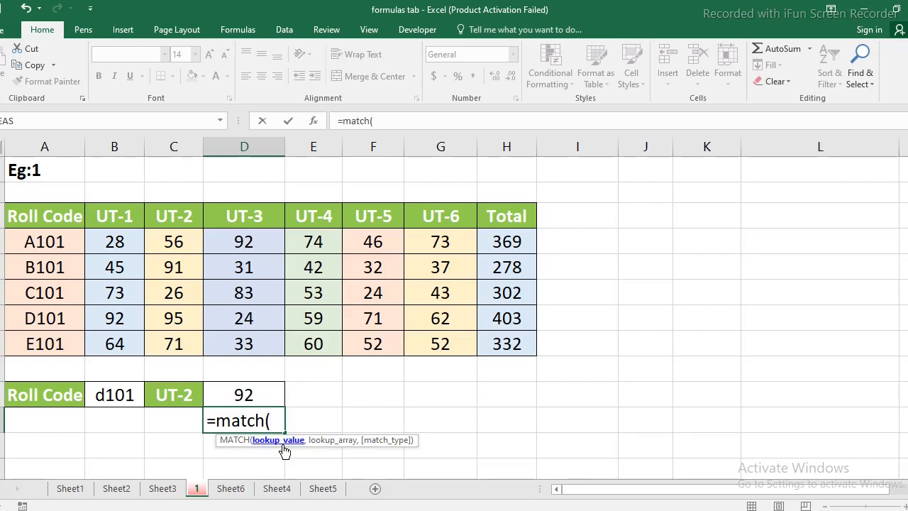
pyautogui.click(177, 398)
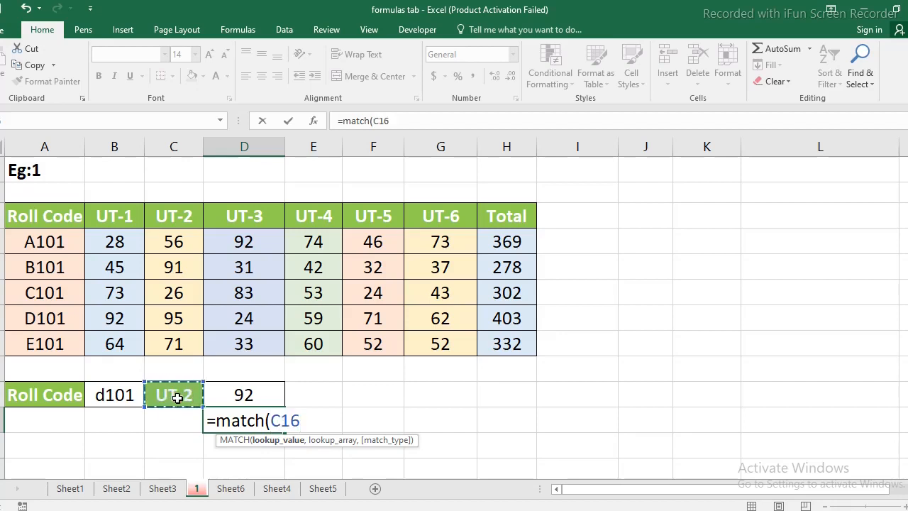
pyautogui.write(',')
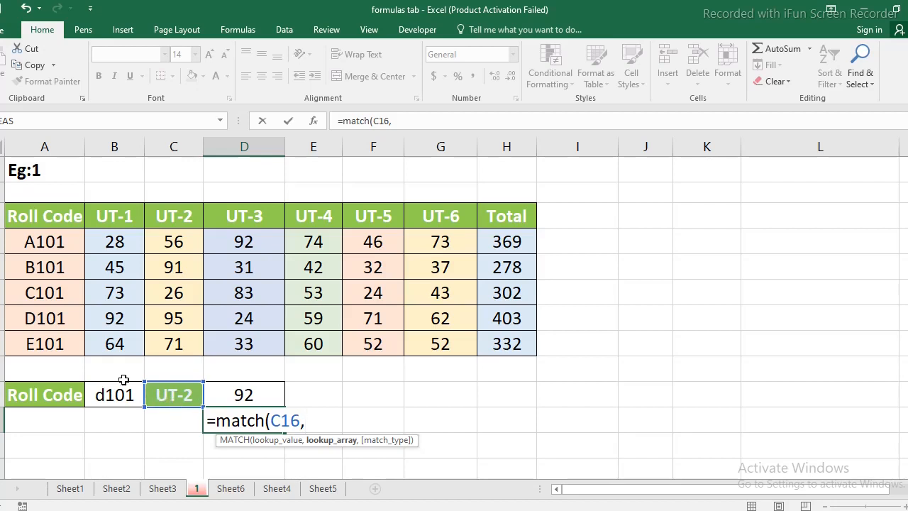
# Complete the MATCH formula in D17 with A9:H9 as the lookup array and 0 for exact match, and check it against the header row
pyautogui.moveTo(19, 214); pyautogui.dragTo(502, 218)
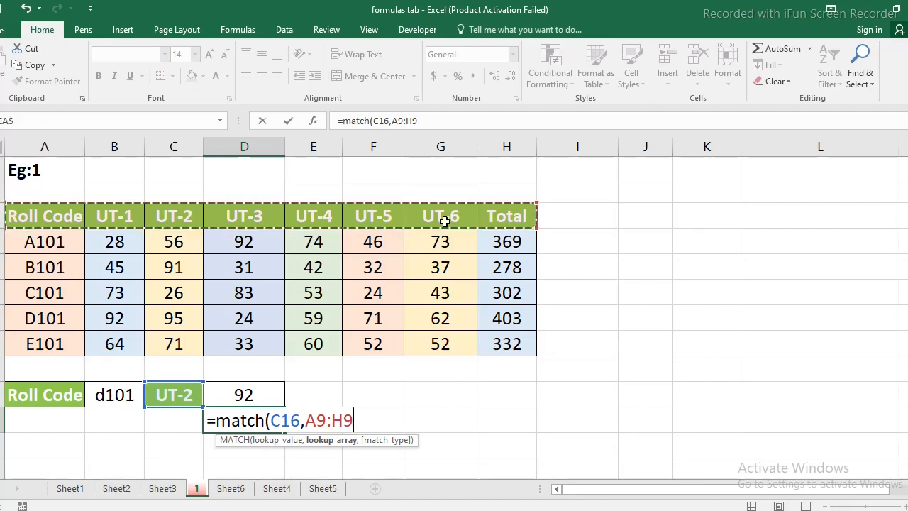
pyautogui.write(',')
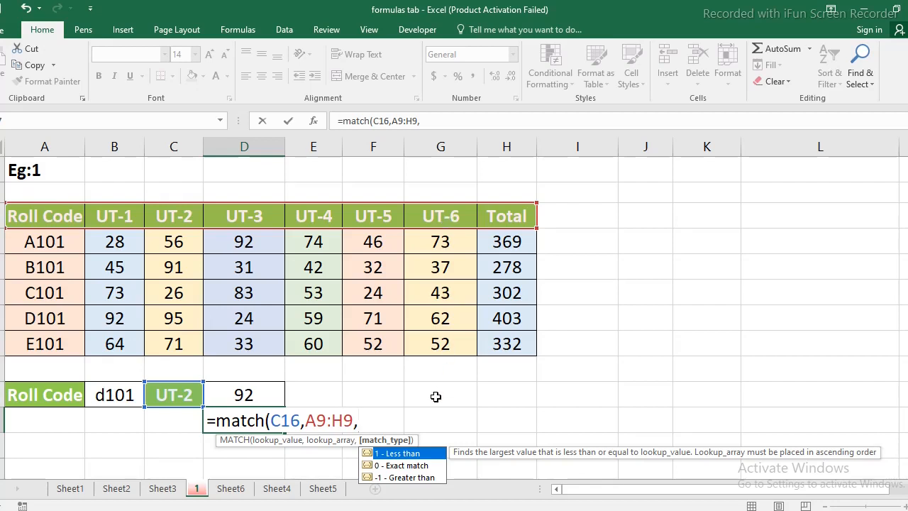
pyautogui.doubleClick(383, 466)
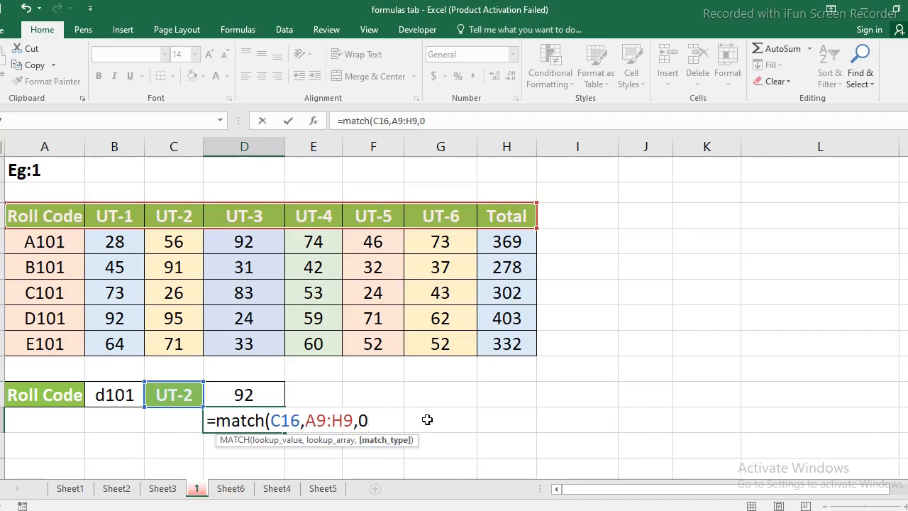
pyautogui.write(')')
pyautogui.press('Return')
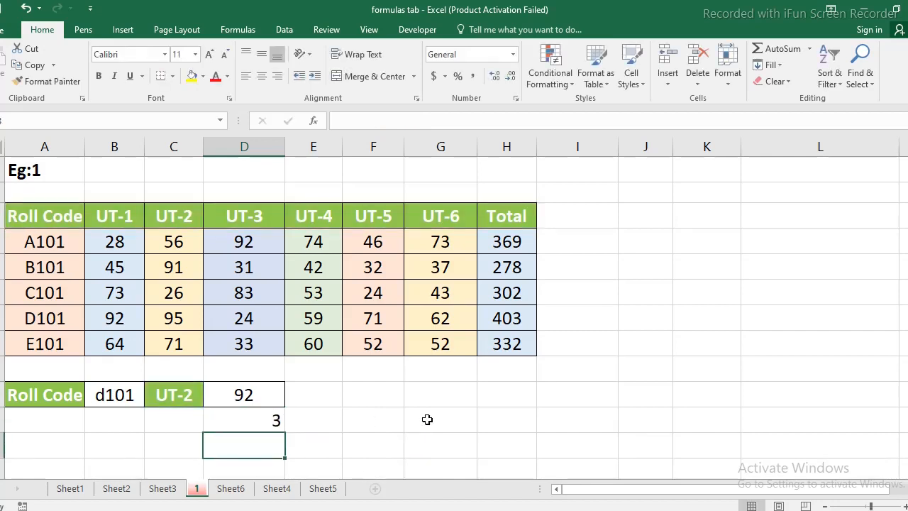
pyautogui.click(268, 423)
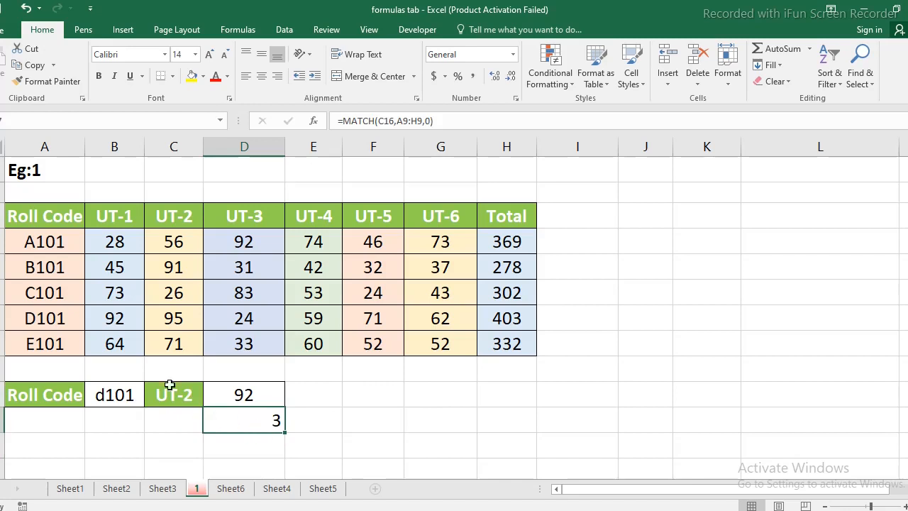
pyautogui.moveTo(20, 217); pyautogui.dragTo(523, 216)
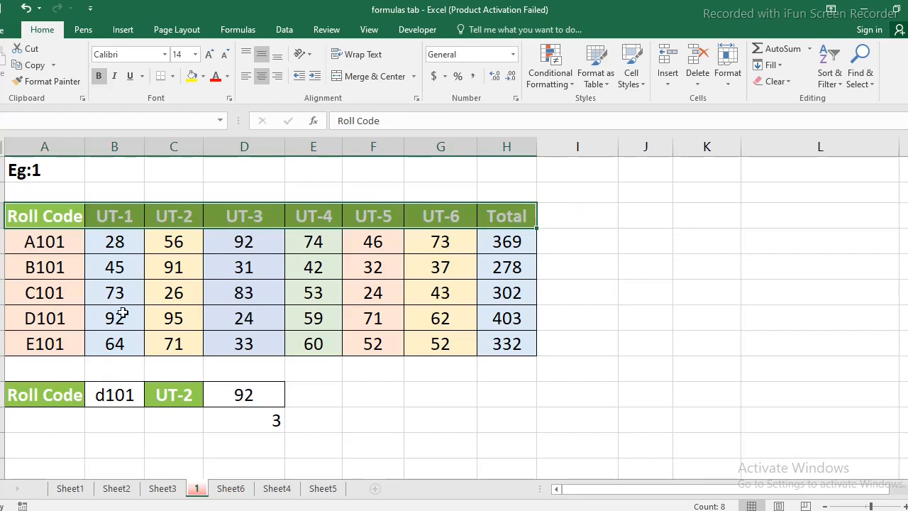
# Show the VLOOKUP formula in D16 as plain text by inserting a space before its equals sign
pyautogui.click(238, 402)
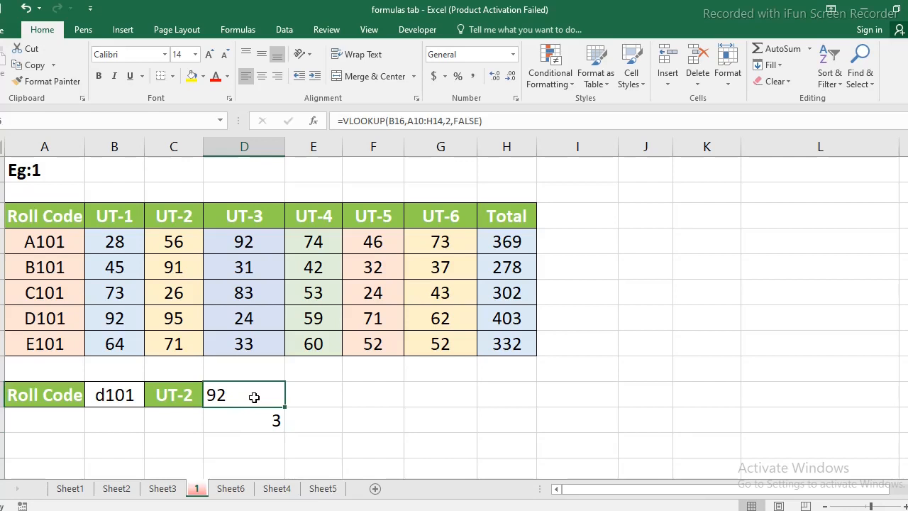
pyautogui.doubleClick(254, 397)
pyautogui.click(210, 395)
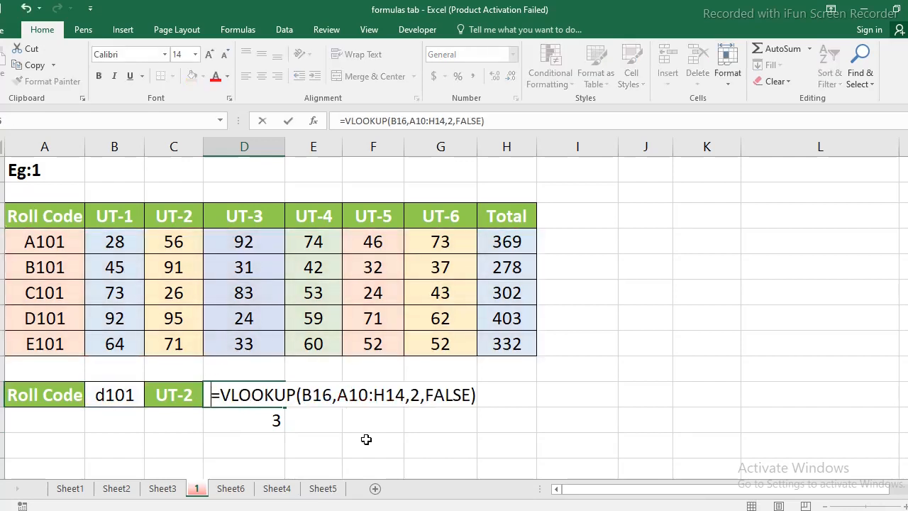
pyautogui.click(366, 440)
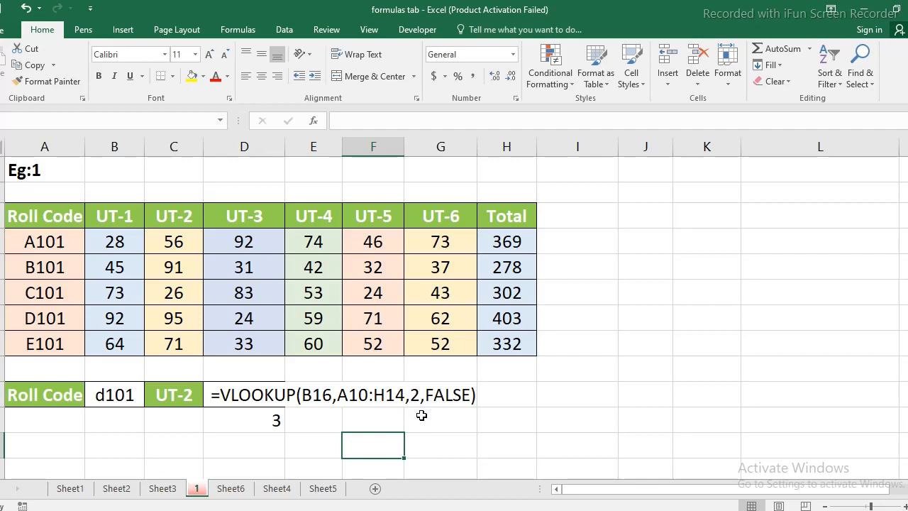
# Change the test label in C16 to UT-3 and check the MATCH formula in D17 against it
pyautogui.click(250, 420)
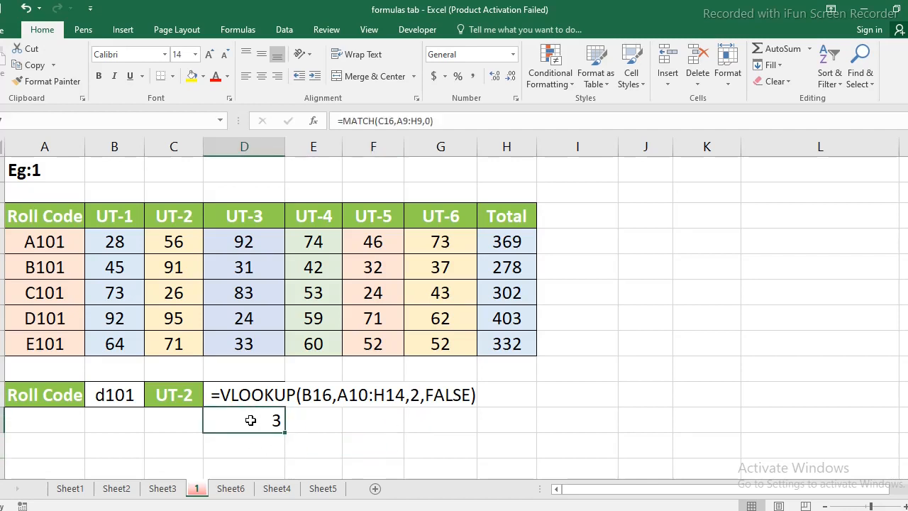
pyautogui.click(178, 401)
pyautogui.doubleClick(192, 395)
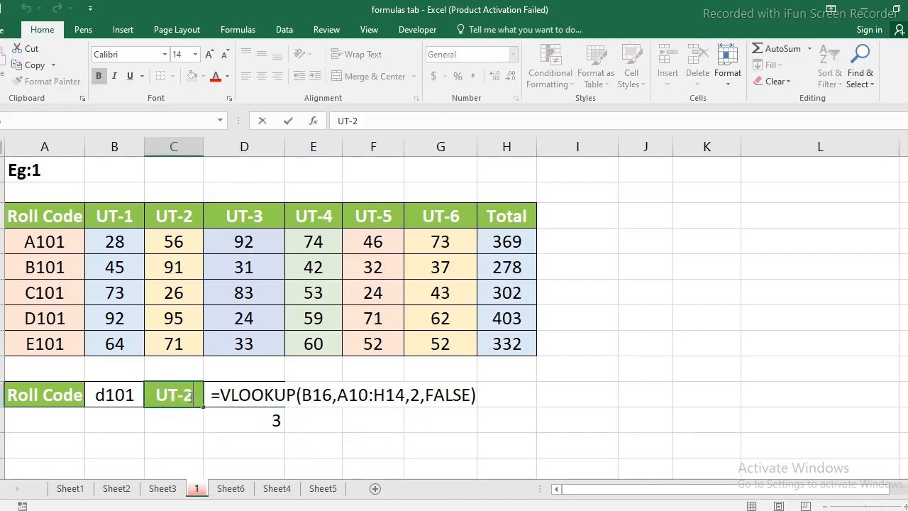
pyautogui.press('BackSpace')
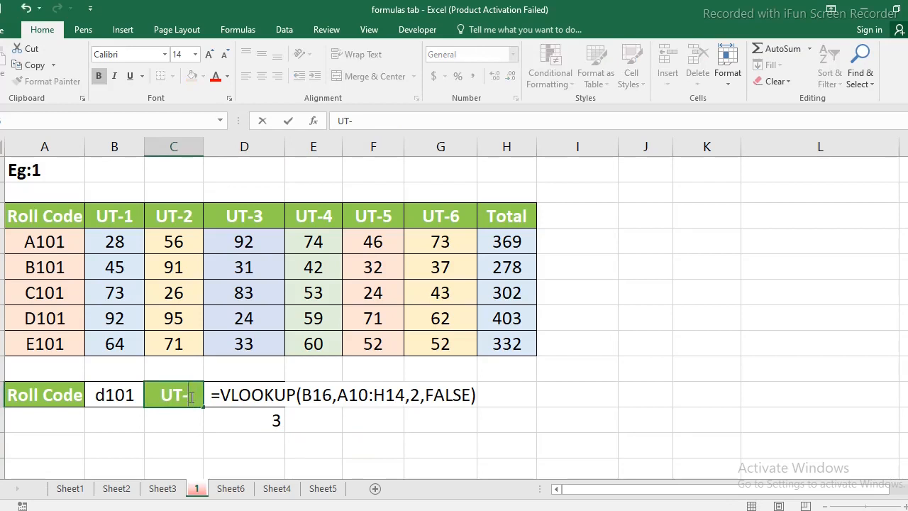
pyautogui.write('3')
pyautogui.press('Return')
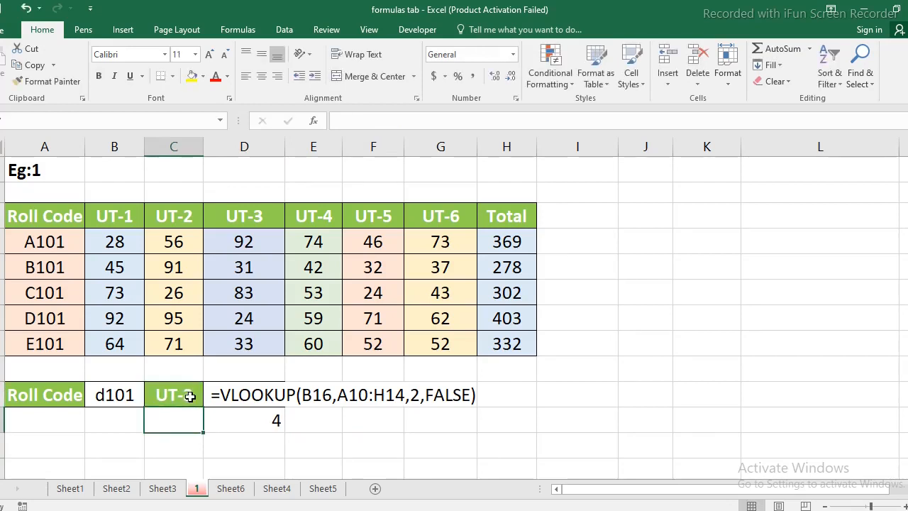
pyautogui.click(268, 425)
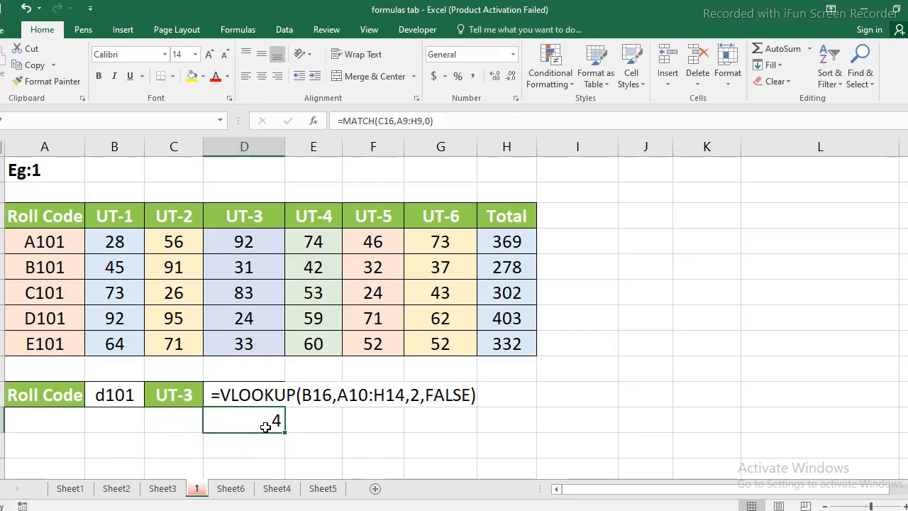
# Replace the test label in C16 with total and compare it with the MATCH formula in D17
pyautogui.doubleClick(195, 396)
pyautogui.press('BackSpace')
pyautogui.press('BackSpace')
pyautogui.press('BackSpace')
pyautogui.press('BackSpace')
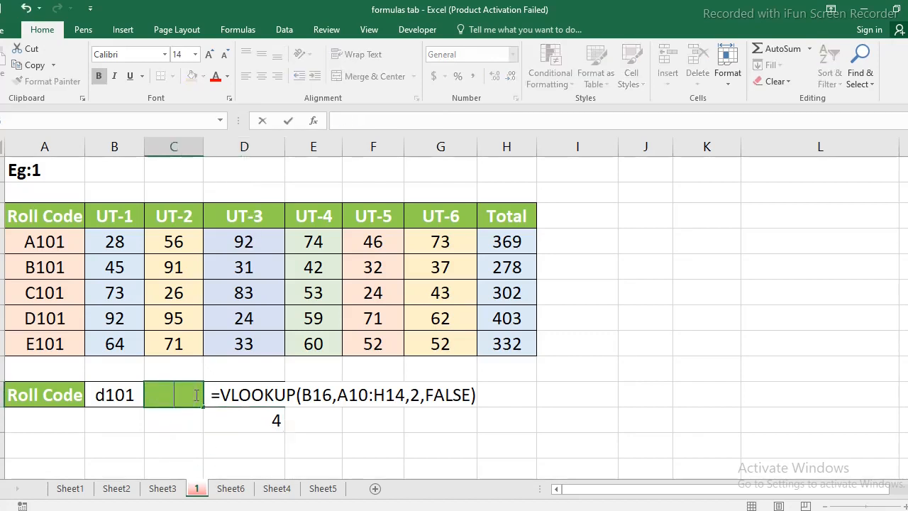
pyautogui.write('total')
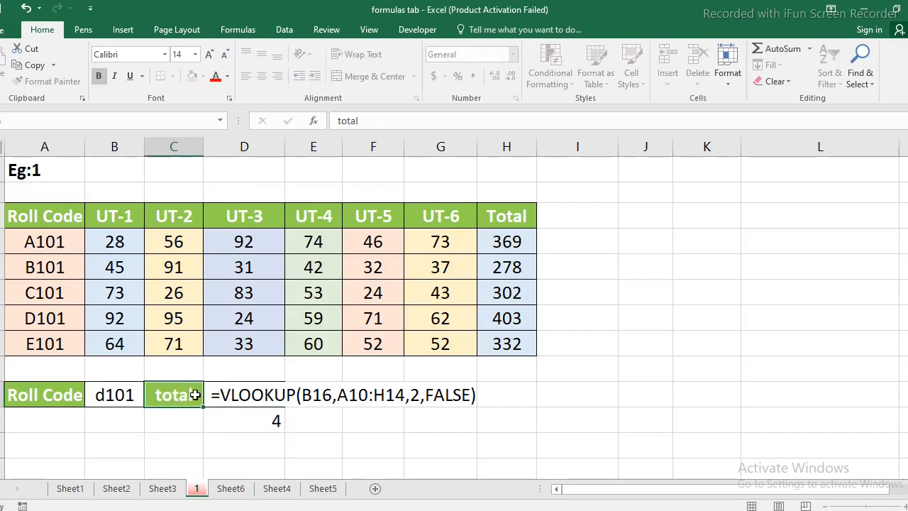
pyautogui.press('Return')
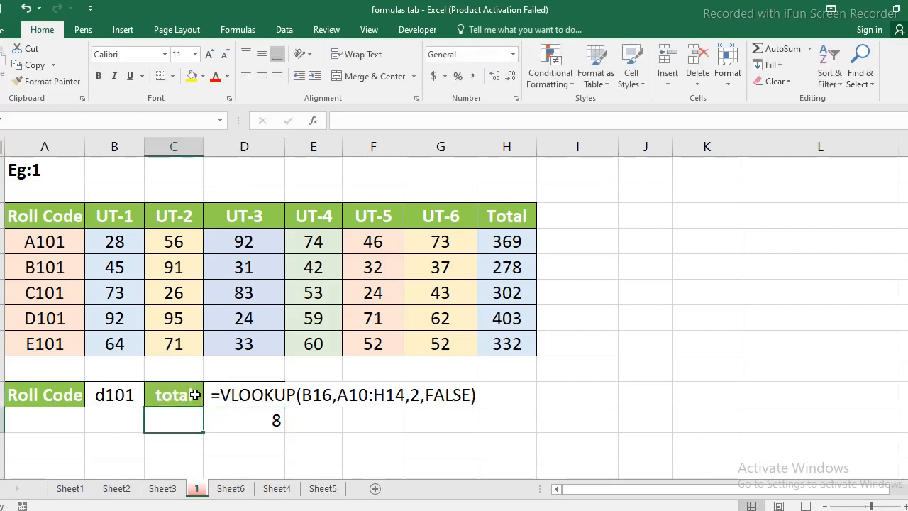
pyautogui.click(262, 421)
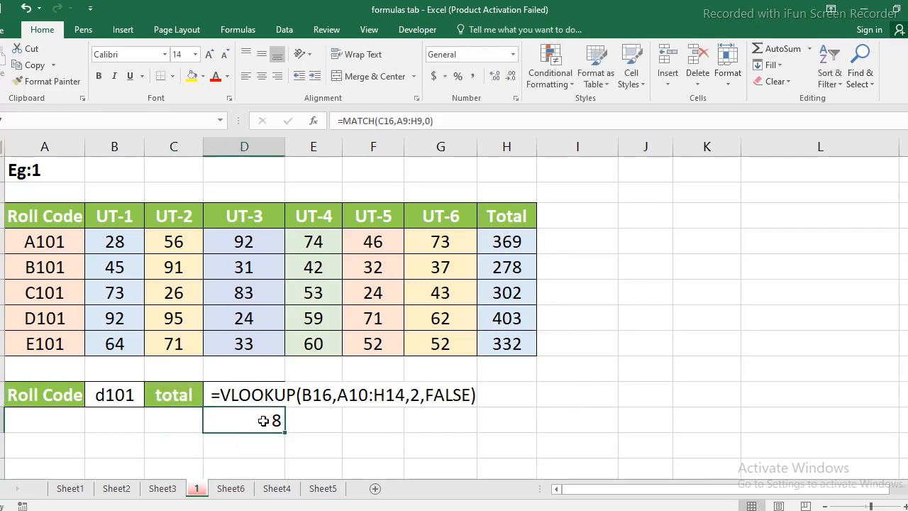
pyautogui.click(165, 393)
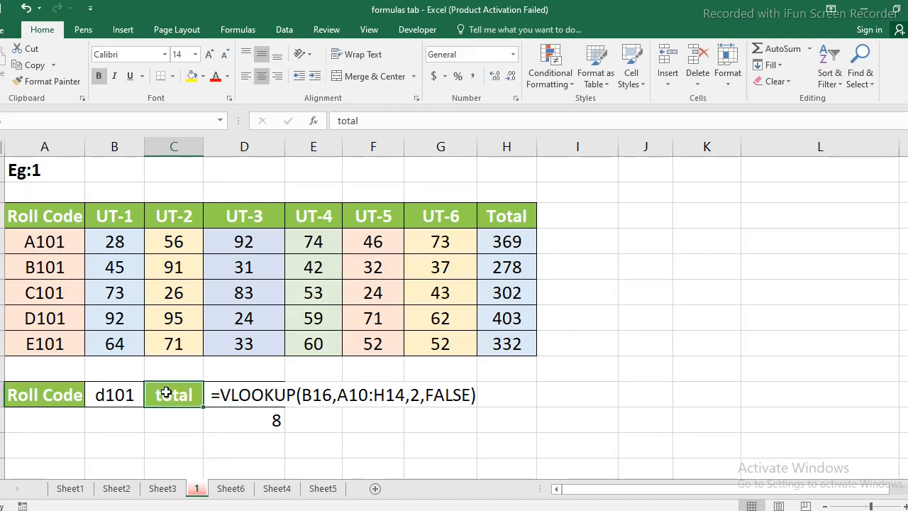
pyautogui.click(271, 426)
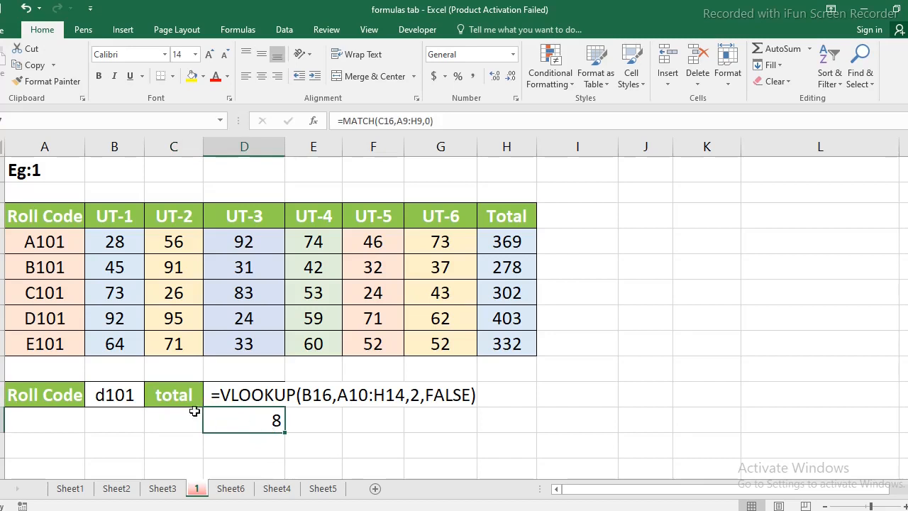
pyautogui.click(173, 396)
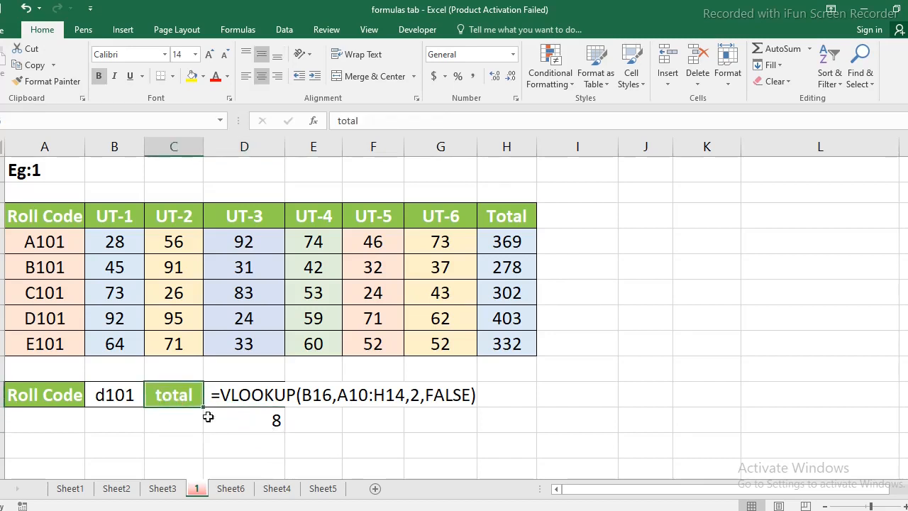
pyautogui.click(273, 423)
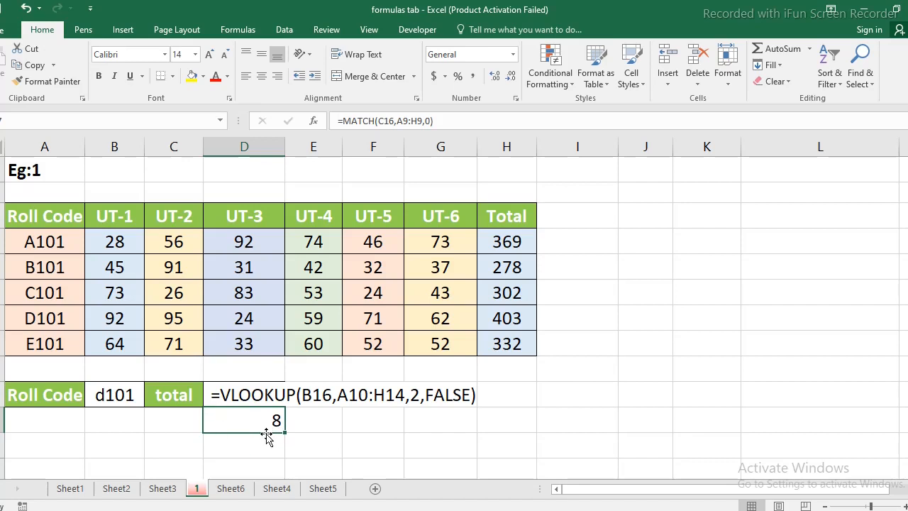
pyautogui.moveTo(157, 395); pyautogui.dragTo(169, 412)
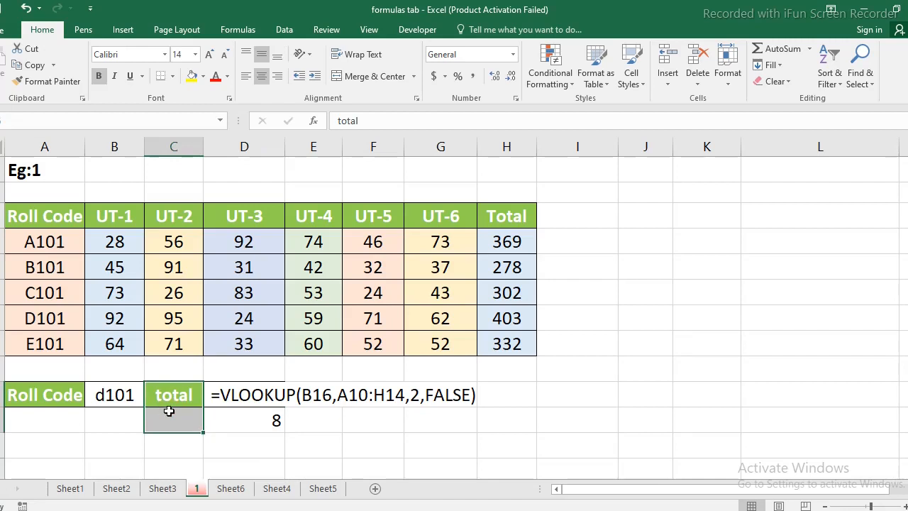
# Remove the leading space in D16 to restore the VLOOKUP as a live formula, keeping the cell open for editing
pyautogui.click(257, 395)
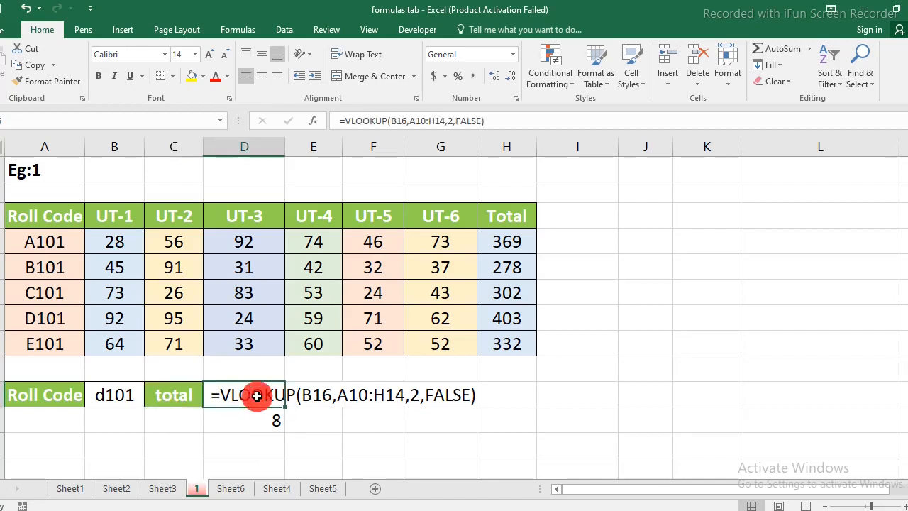
pyautogui.doubleClick(213, 396)
pyautogui.press('Left')
pyautogui.press('BackSpace')
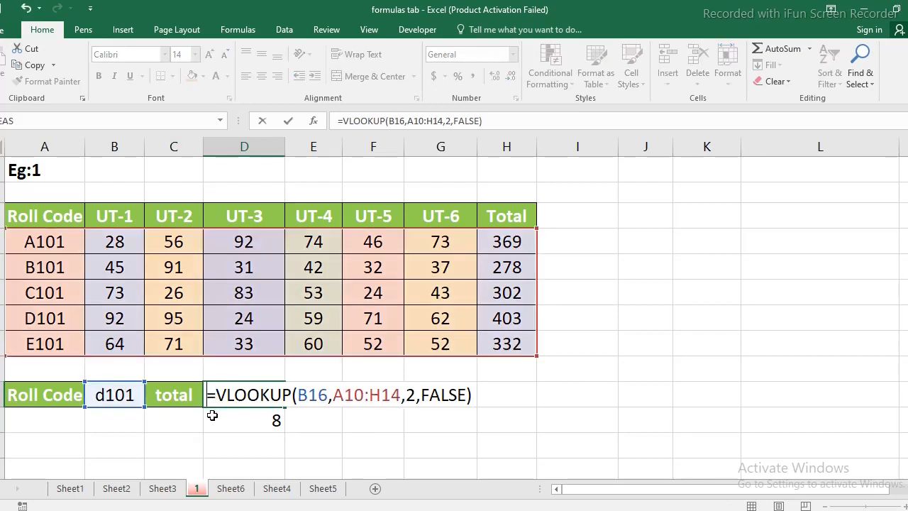
# Replace the column index 2 in D16's VLOOKUP with MATCH(C16,A9:H9,0), using exact match, and commit the formula
pyautogui.click(415, 396)
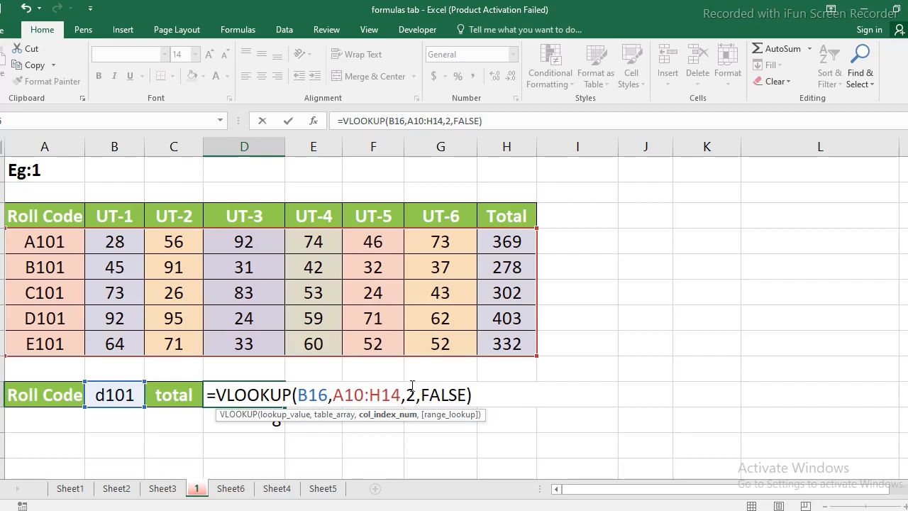
pyautogui.press('BackSpace')
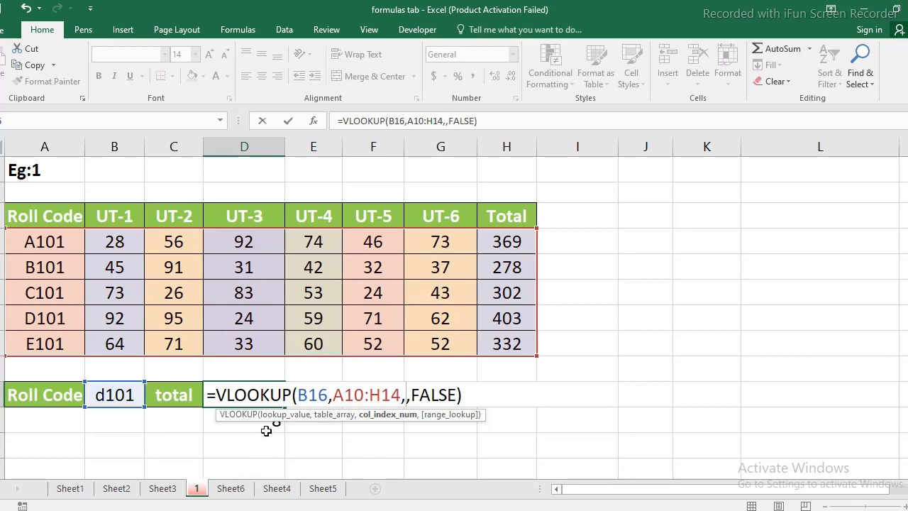
pyautogui.write('match')
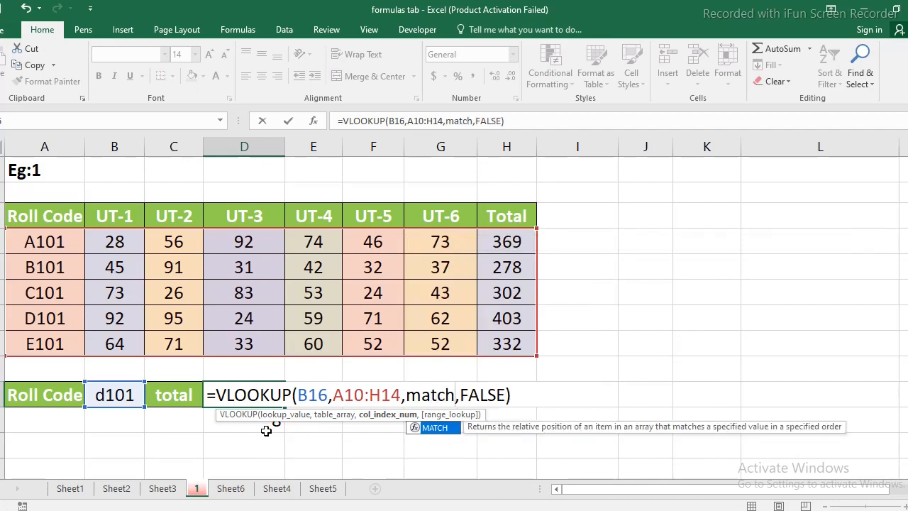
pyautogui.write('(')
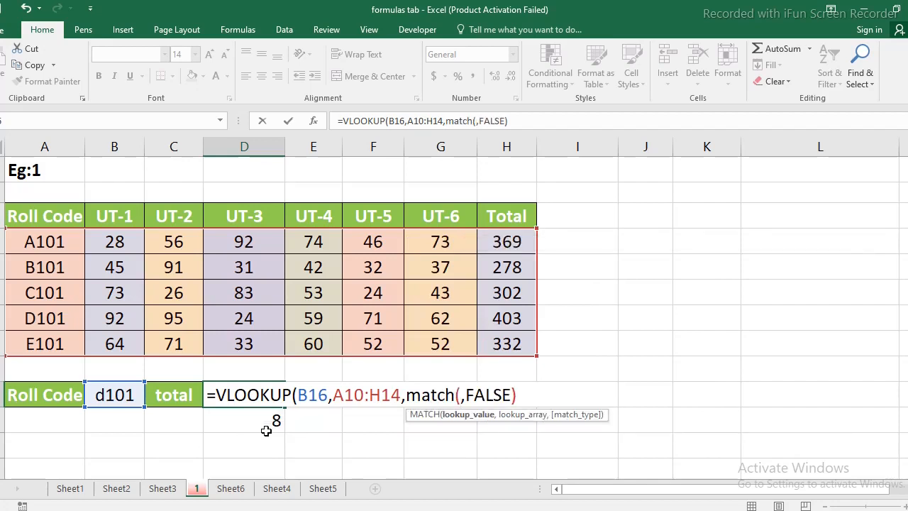
pyautogui.click(171, 395)
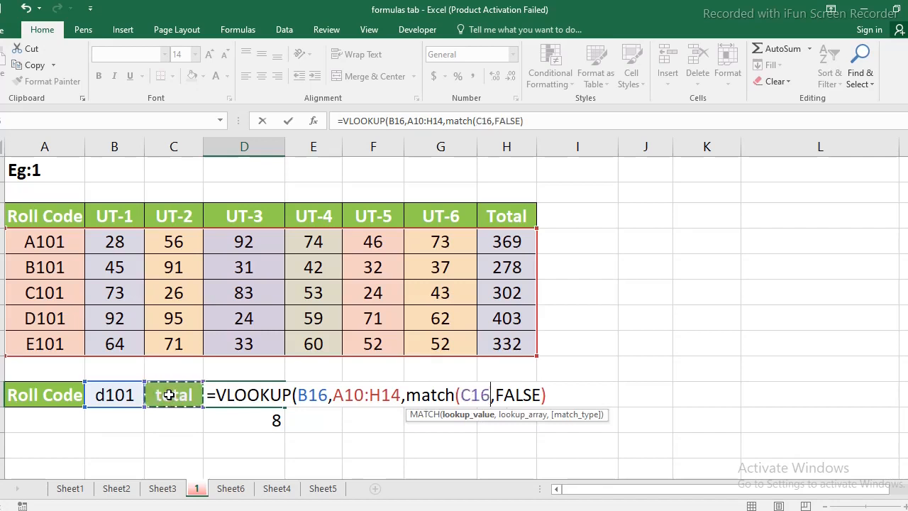
pyautogui.write(',')
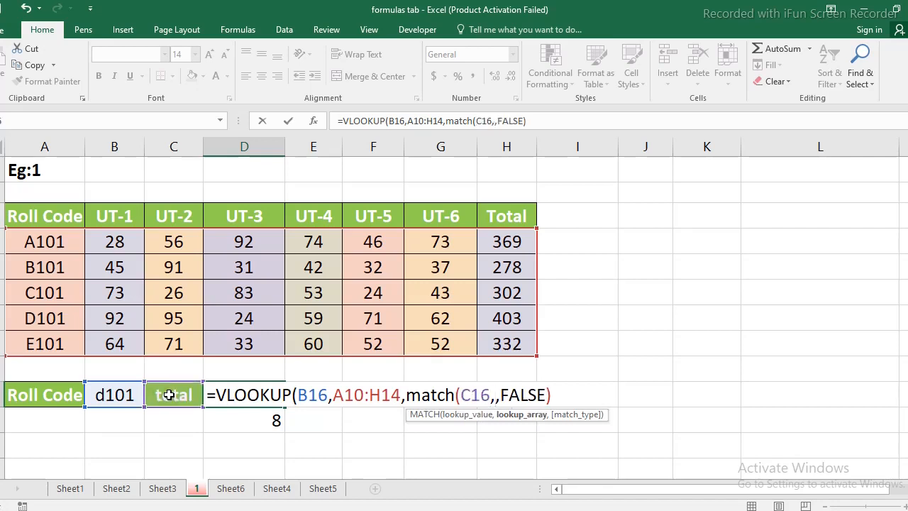
pyautogui.moveTo(26, 215); pyautogui.dragTo(489, 215)
pyautogui.write(',')
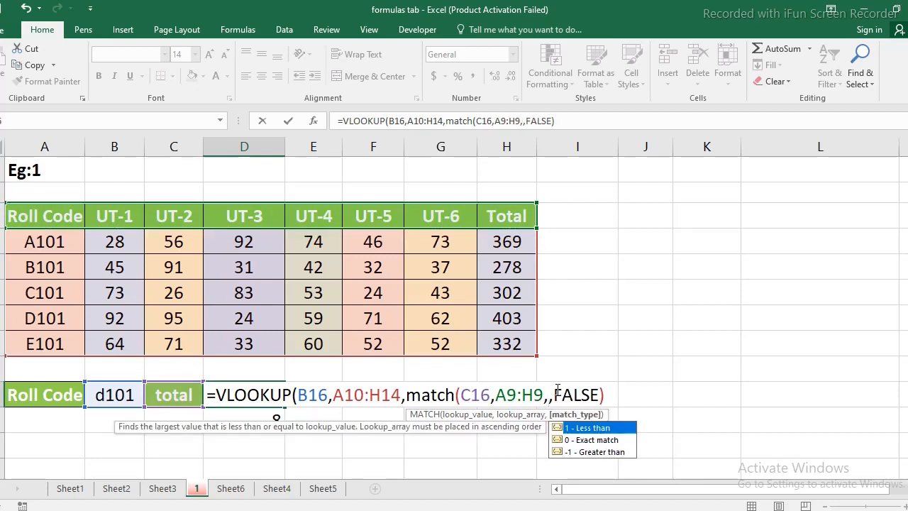
pyautogui.doubleClick(573, 440)
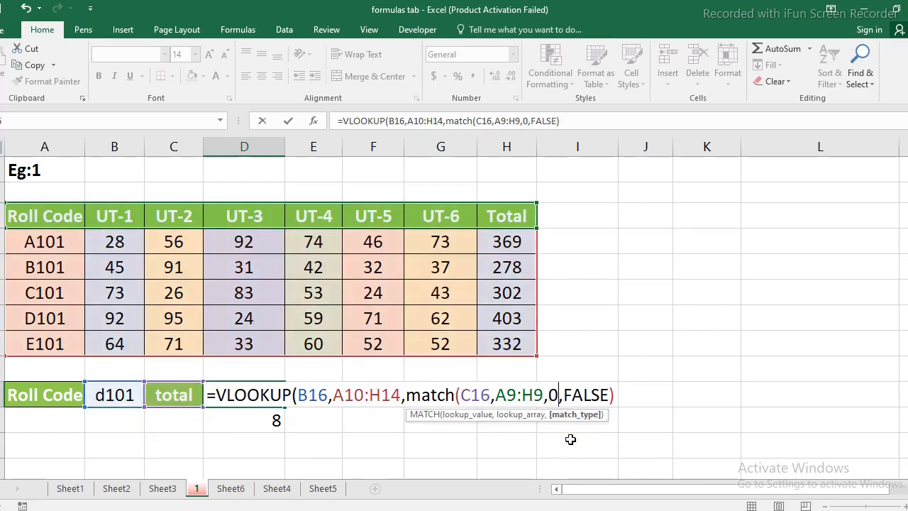
pyautogui.write(')')
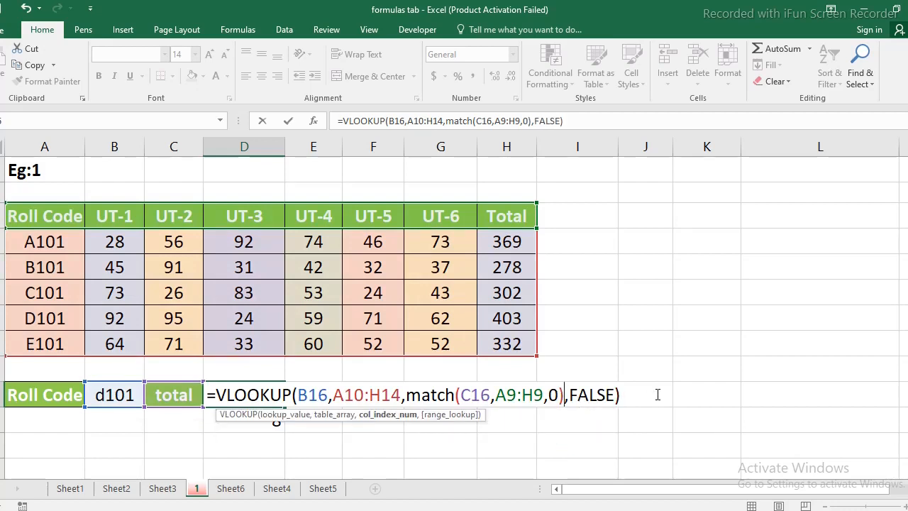
pyautogui.press('Return')
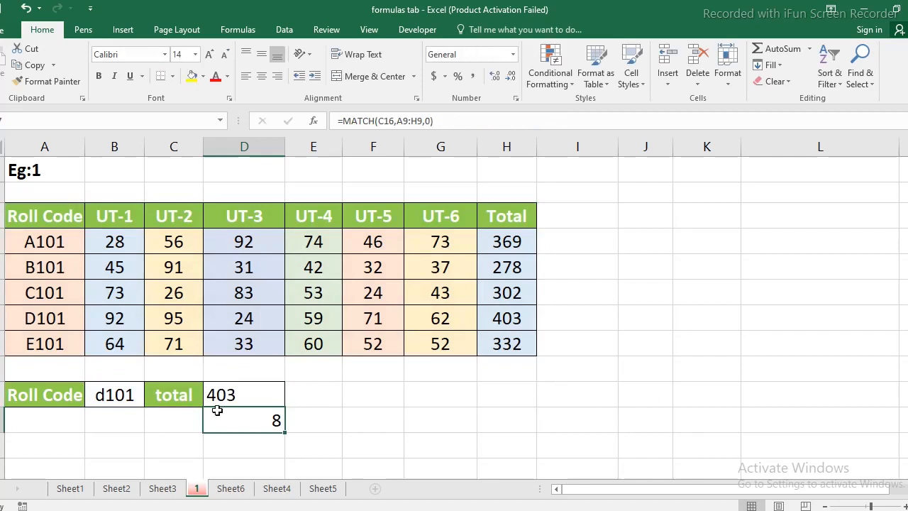
# Change the test label in C16 to ut-1 and check the combined formula's result in D16
pyautogui.click(232, 394)
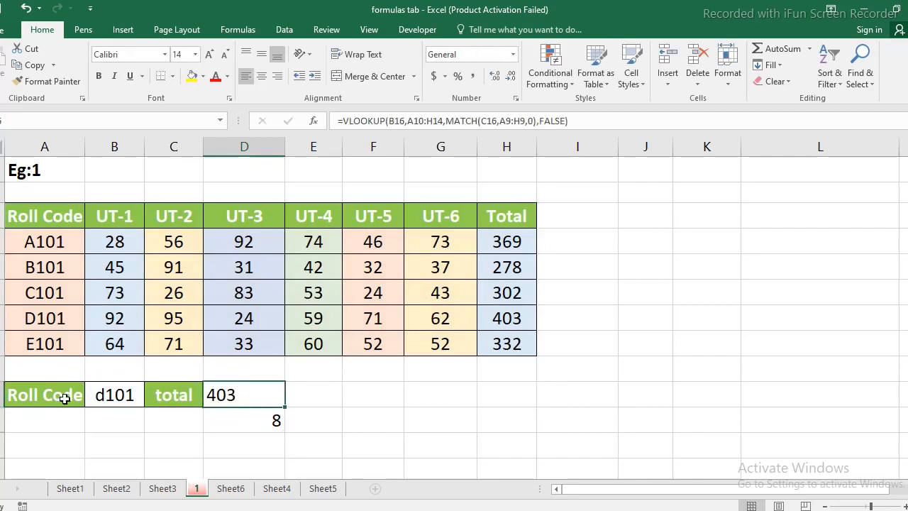
pyautogui.click(121, 396)
pyautogui.click(232, 395)
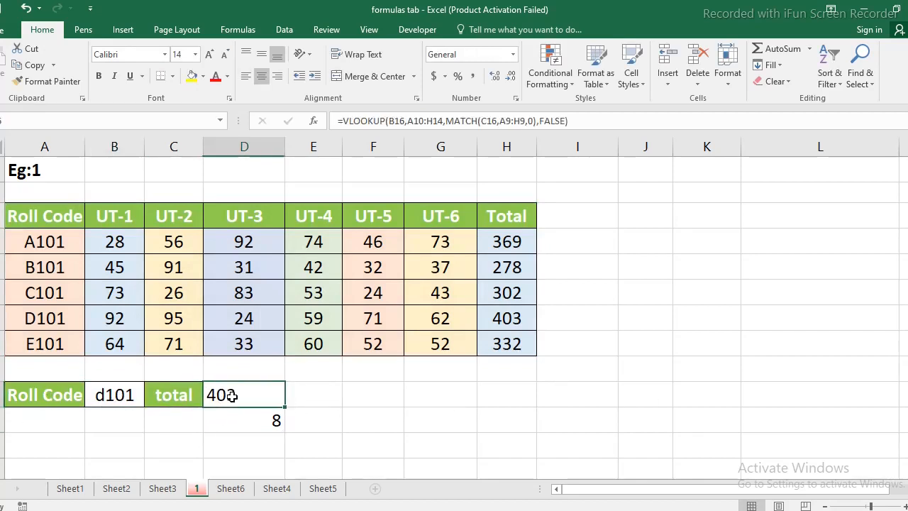
pyautogui.click(169, 397)
pyautogui.write('ut-1')
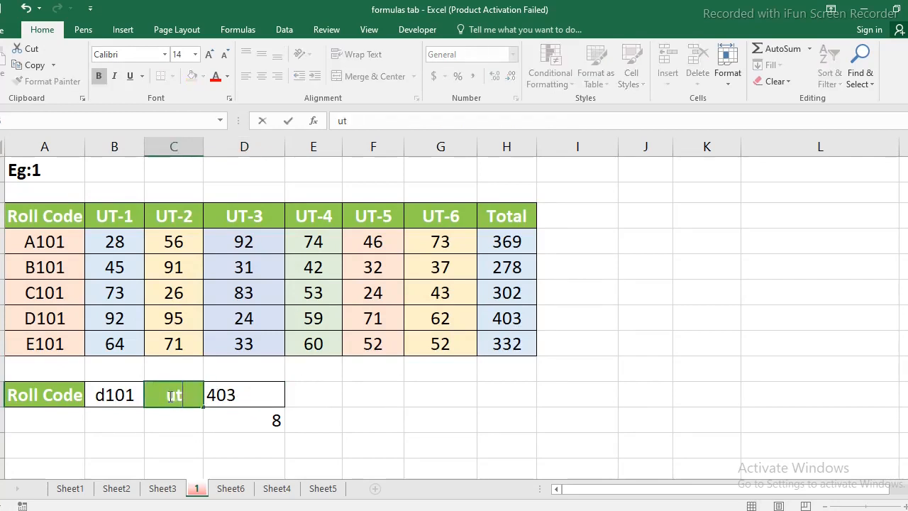
pyautogui.hotkey('alt', 'Return')
pyautogui.press('Return')
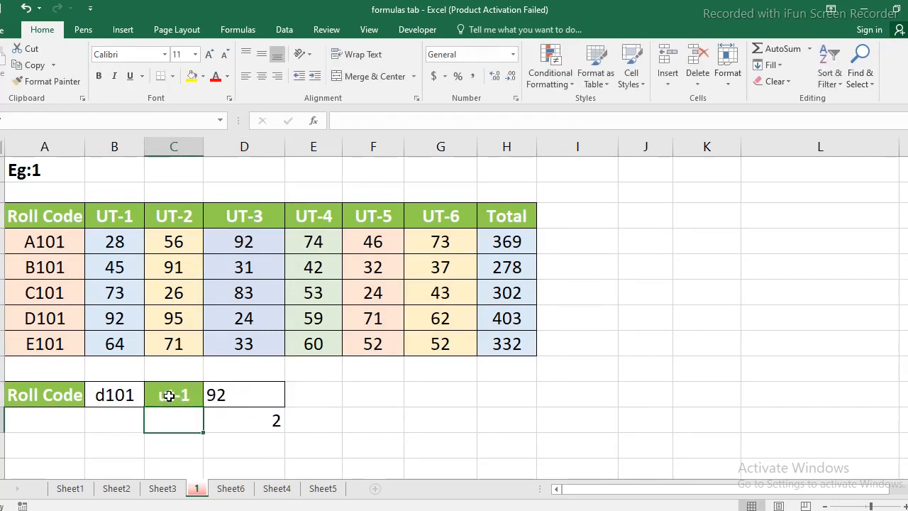
pyautogui.click(249, 400)
# Change the test label in C16 to ut-2 and check D16 against the marks table
pyautogui.click(173, 395)
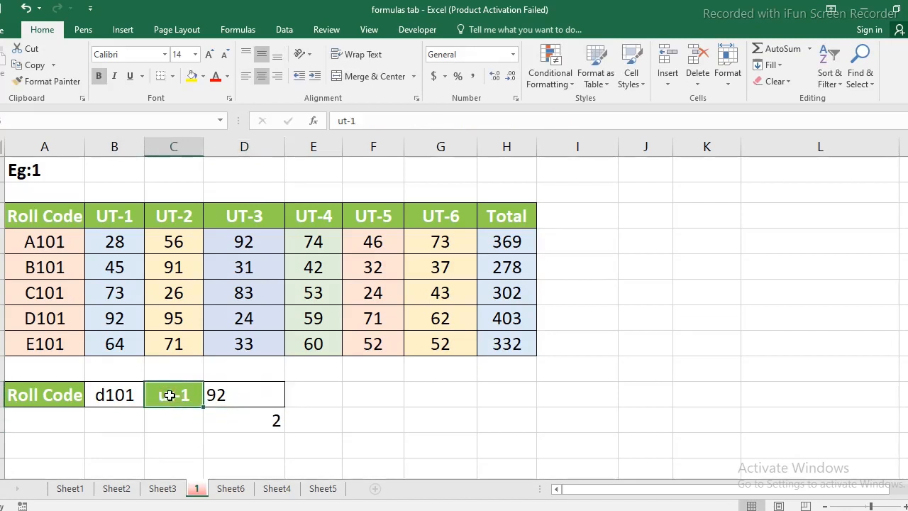
pyautogui.write('ut-2')
pyautogui.press('Return')
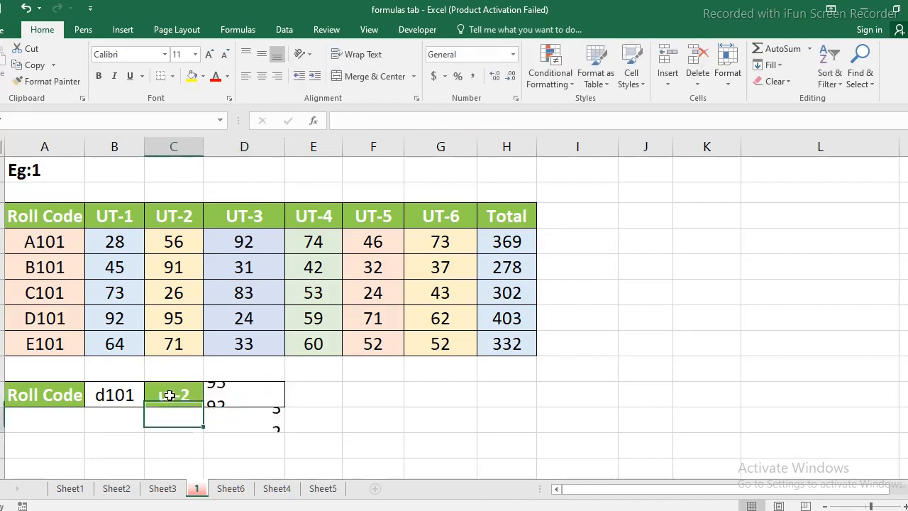
pyautogui.click(259, 398)
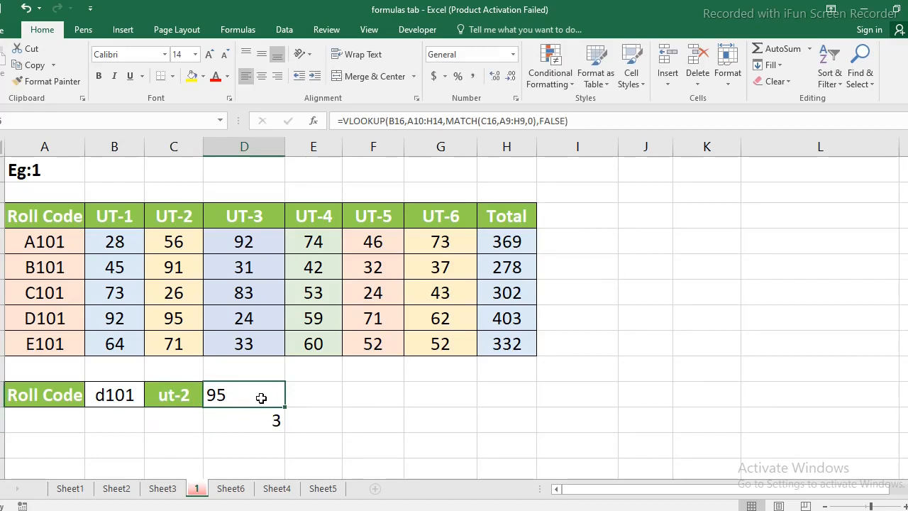
# Examine the Eg:2 Main Table's column headers and the smaller product table with empty Month, Purchase Price and Sale Price cells
pyautogui.click(638, 426)
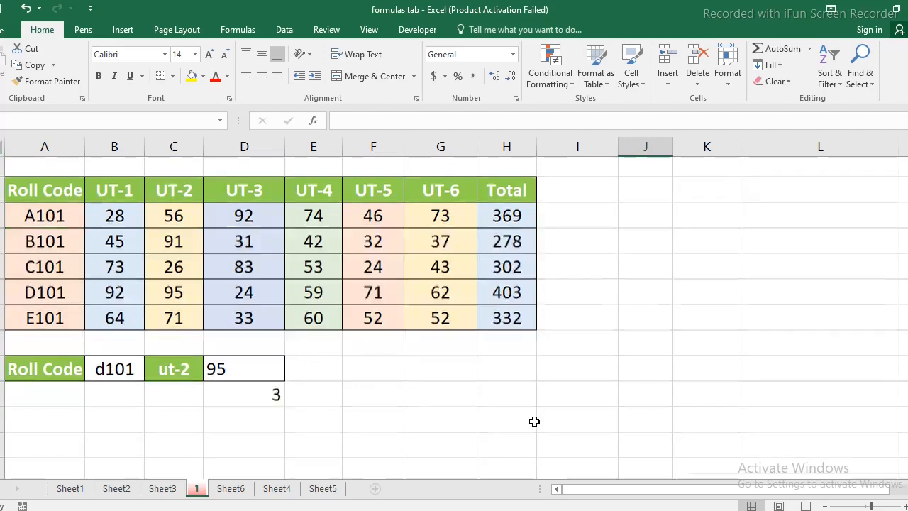
pyautogui.scroll(-5, 535, 421)
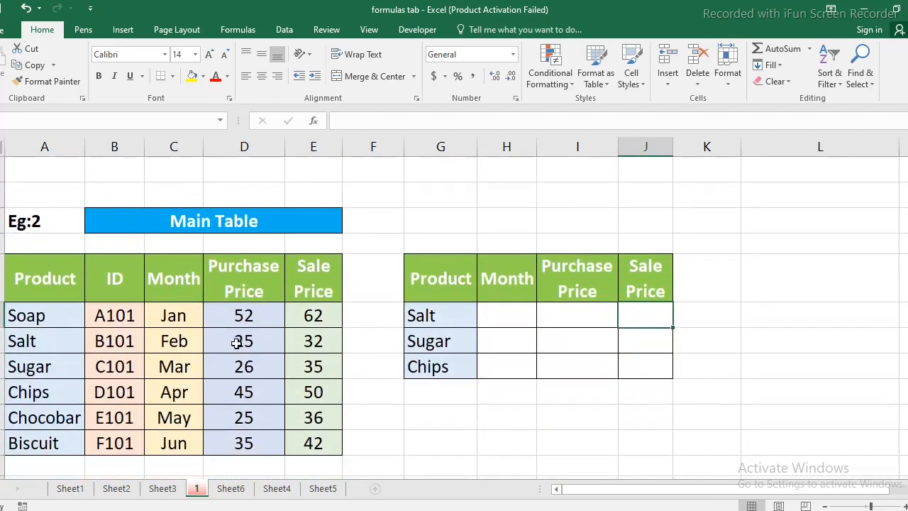
pyautogui.moveTo(58, 290); pyautogui.dragTo(312, 443)
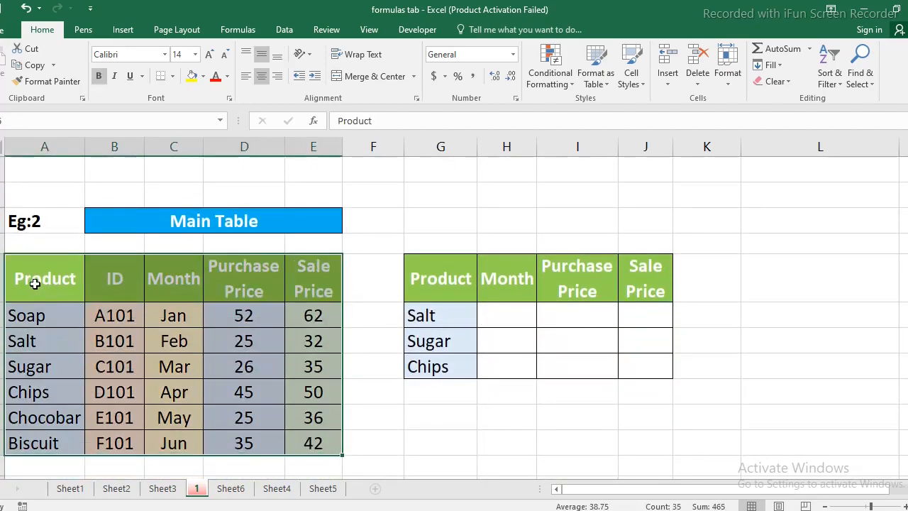
pyautogui.click(33, 284)
pyautogui.click(114, 284)
pyautogui.click(183, 292)
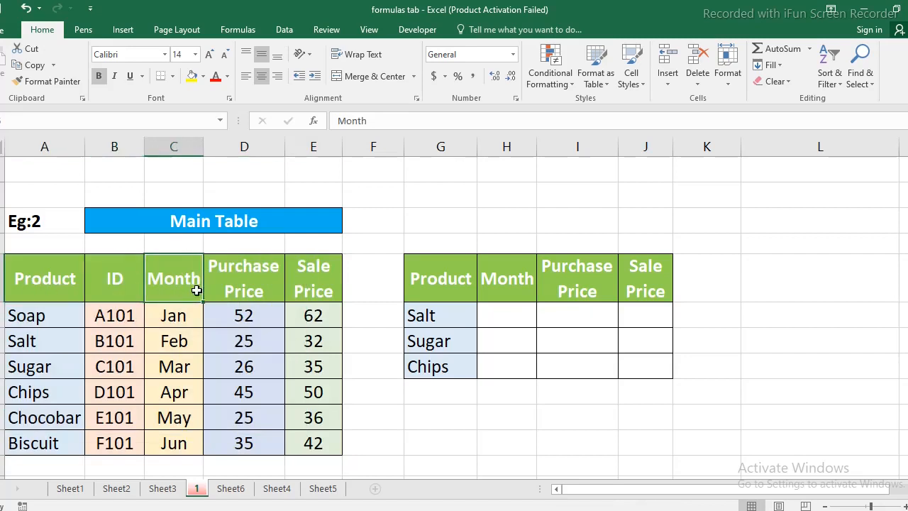
pyautogui.click(235, 290)
pyautogui.click(323, 298)
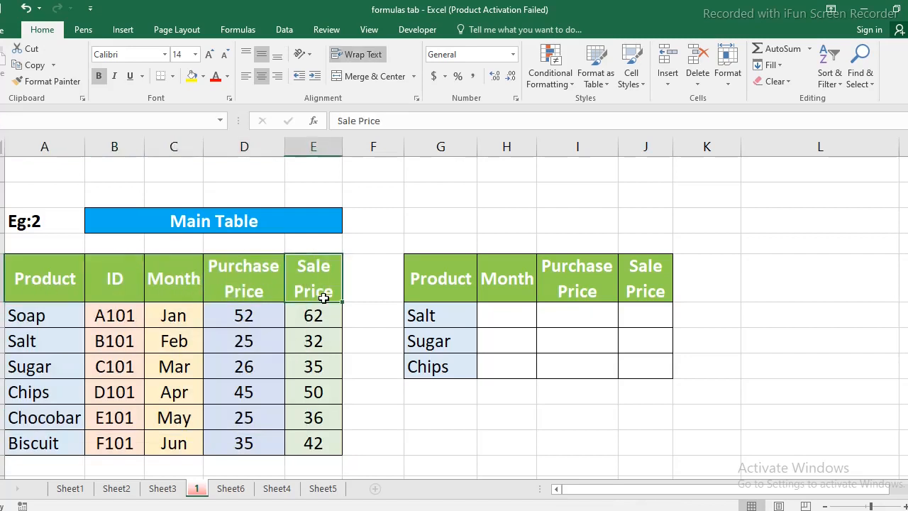
pyautogui.click(466, 334)
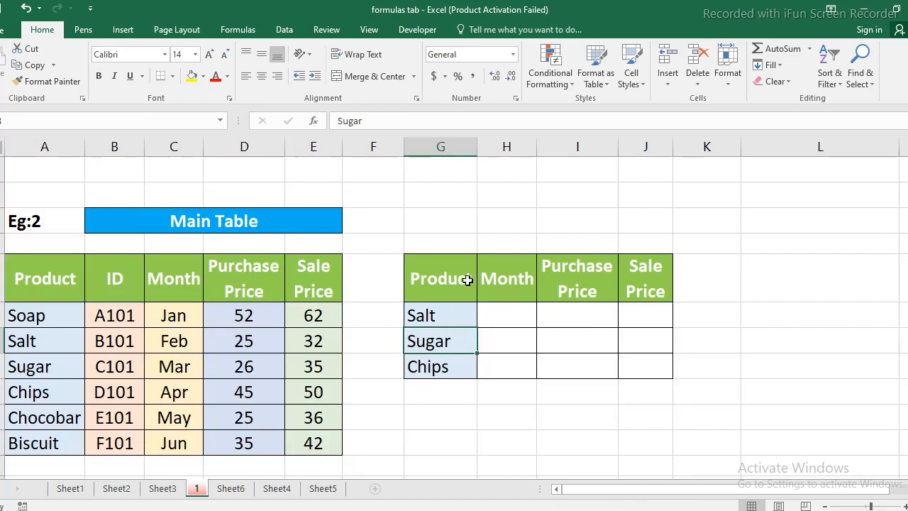
pyautogui.moveTo(463, 280); pyautogui.dragTo(709, 369)
pyautogui.click(114, 368)
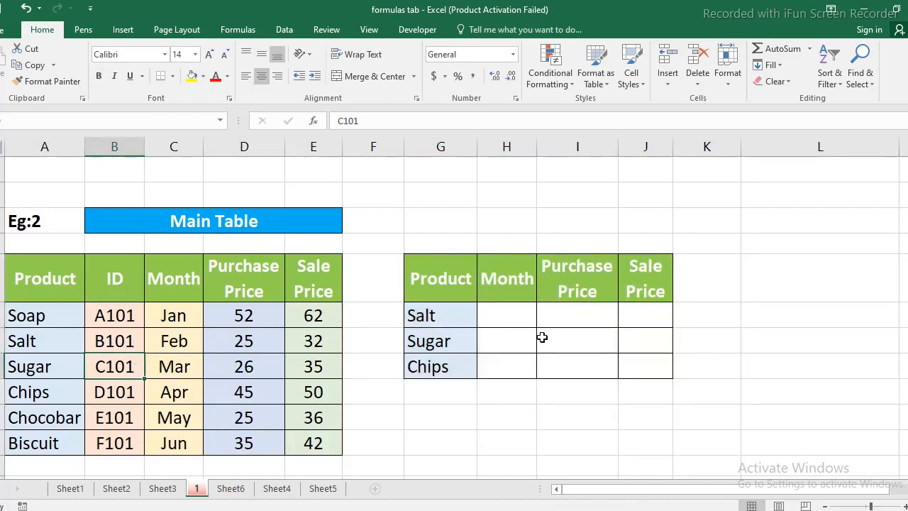
# Start a VLOOKUP in H27, the Month cell for Salt, with lookup value G27 and the absolute table range $A$27:$E$32
pyautogui.click(506, 317)
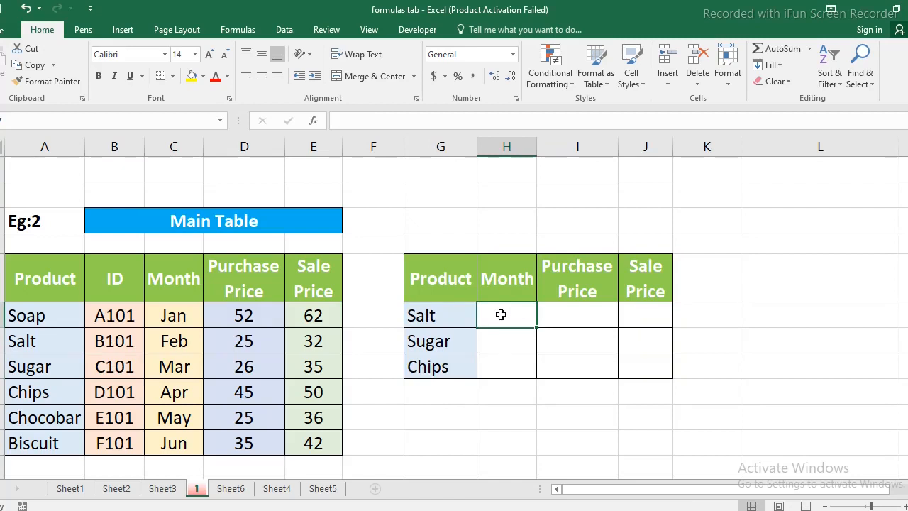
pyautogui.write('=')
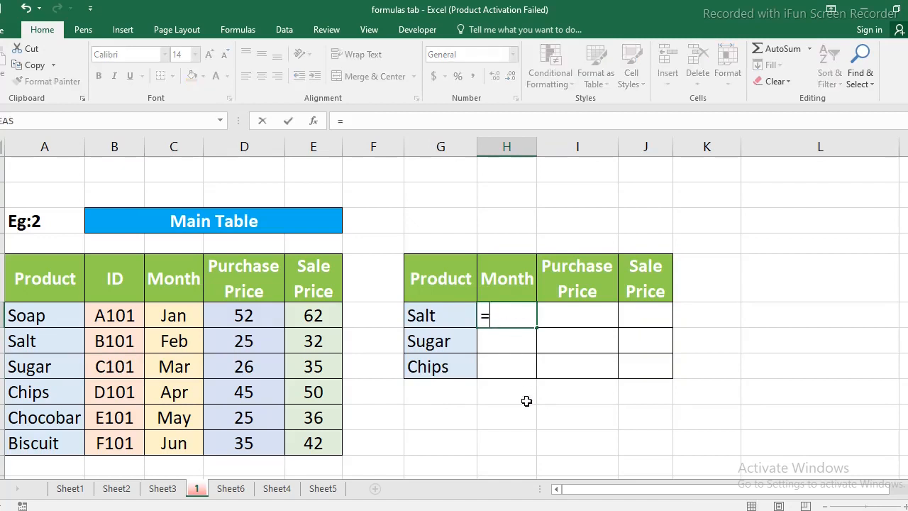
pyautogui.write('vlookup')
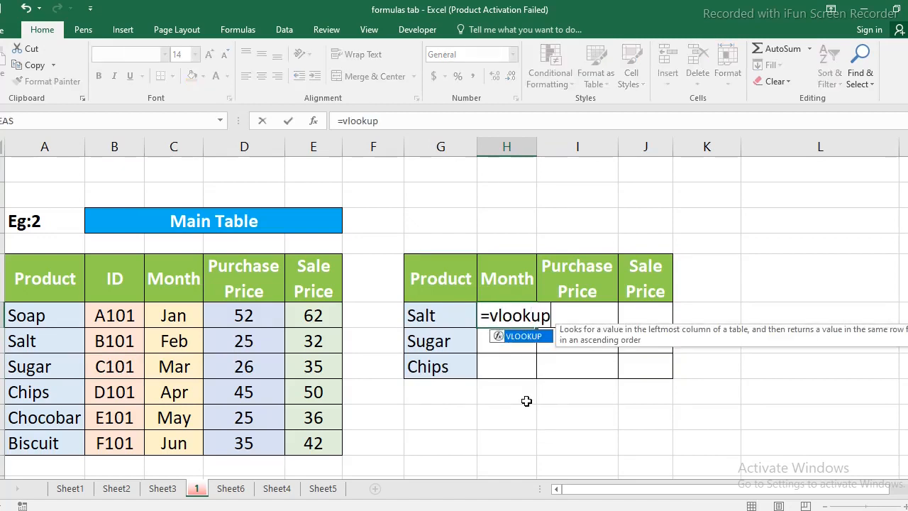
pyautogui.write('(')
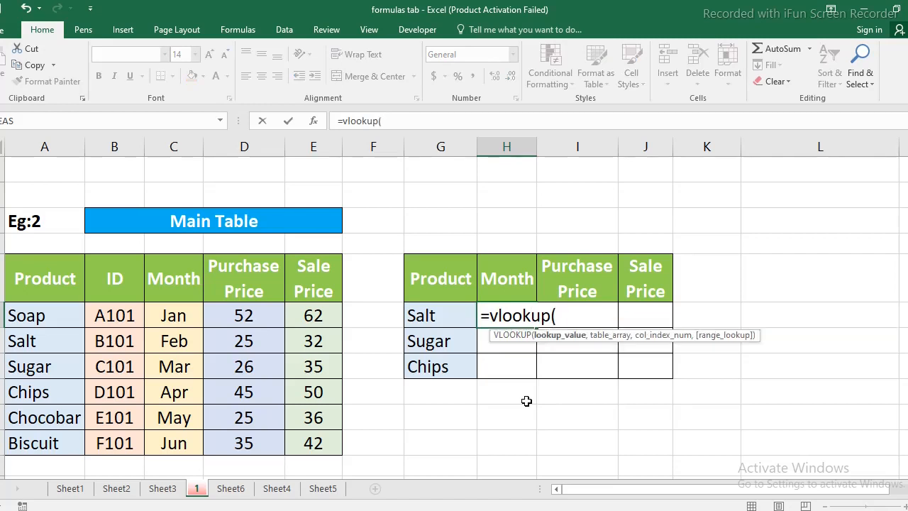
pyautogui.click(431, 316)
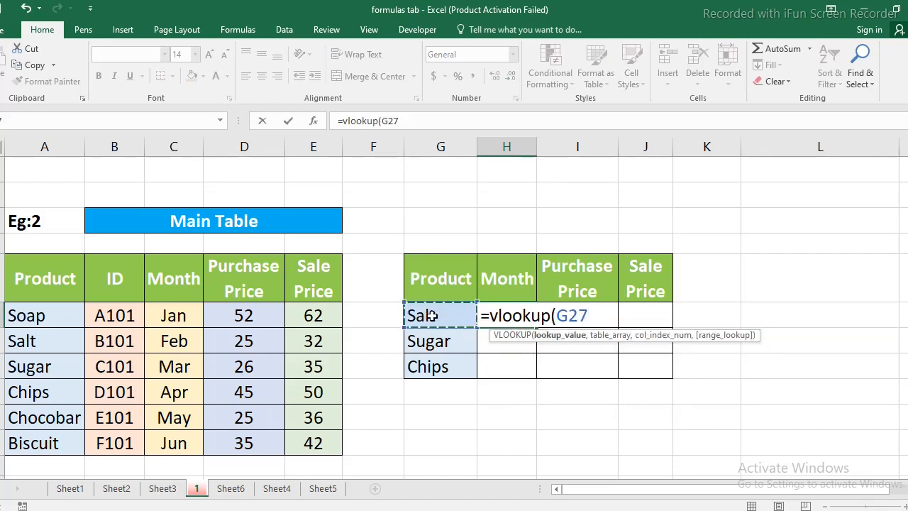
pyautogui.write(',')
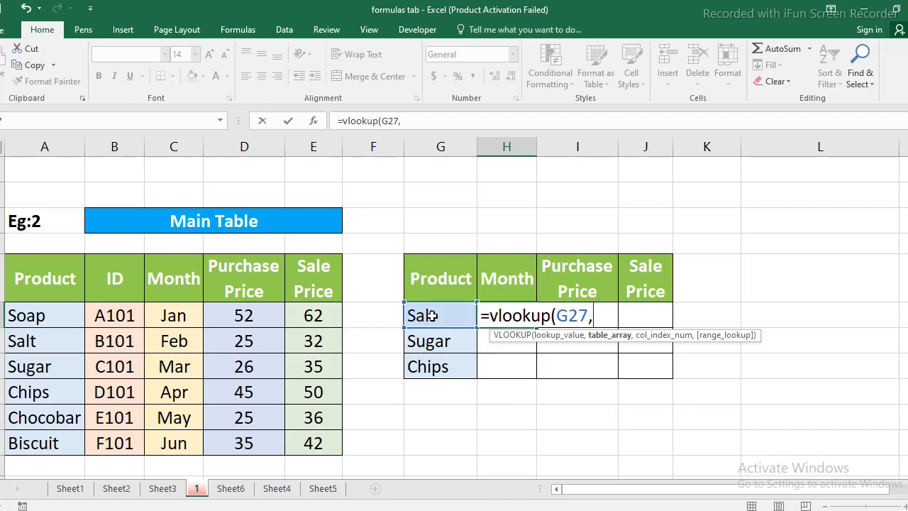
pyautogui.moveTo(14, 317); pyautogui.dragTo(305, 443)
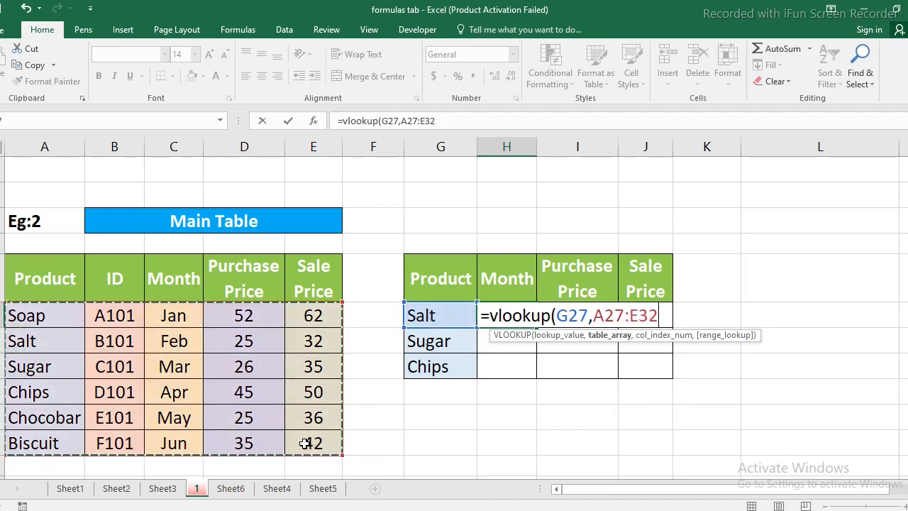
pyautogui.press('F4')
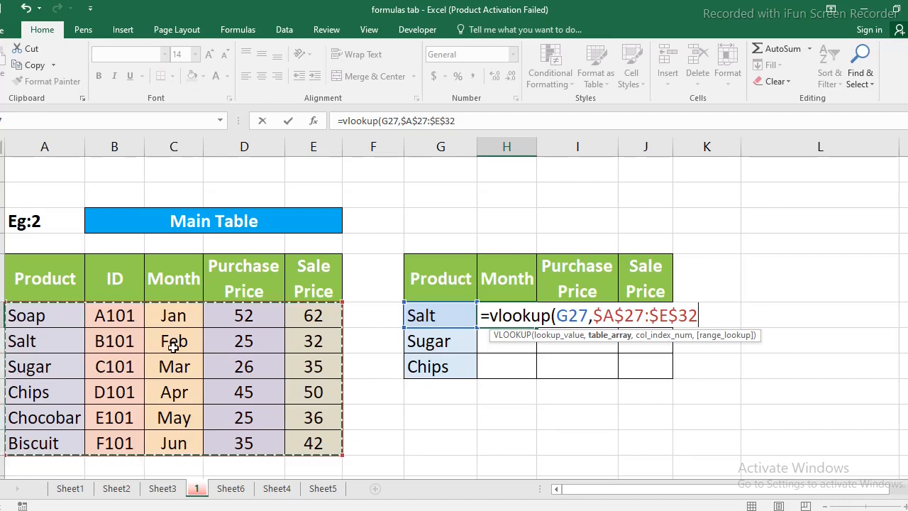
pyautogui.write(',')
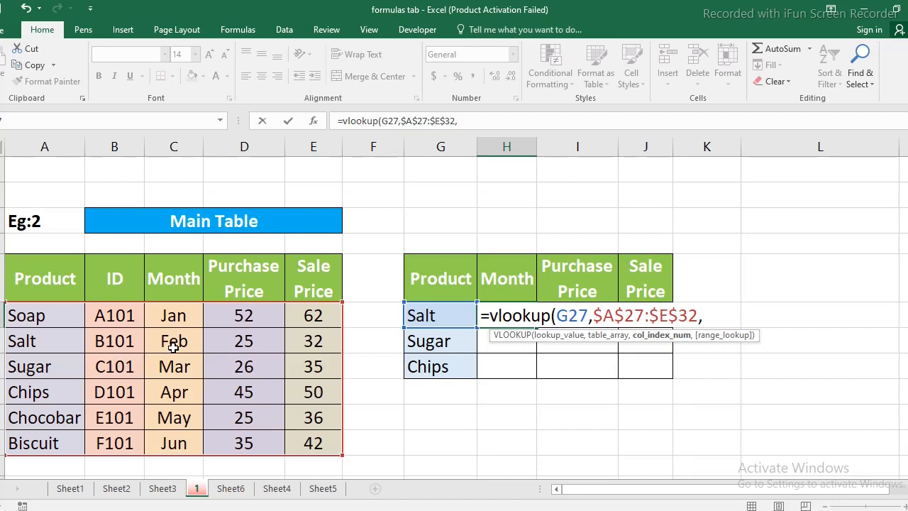
# On a new line of the H27 formula, nest MATCH(H26,$A$26:$E$26,0) as the VLOOKUP's column index
pyautogui.hotkey('alt', 'Return')
pyautogui.write('match')
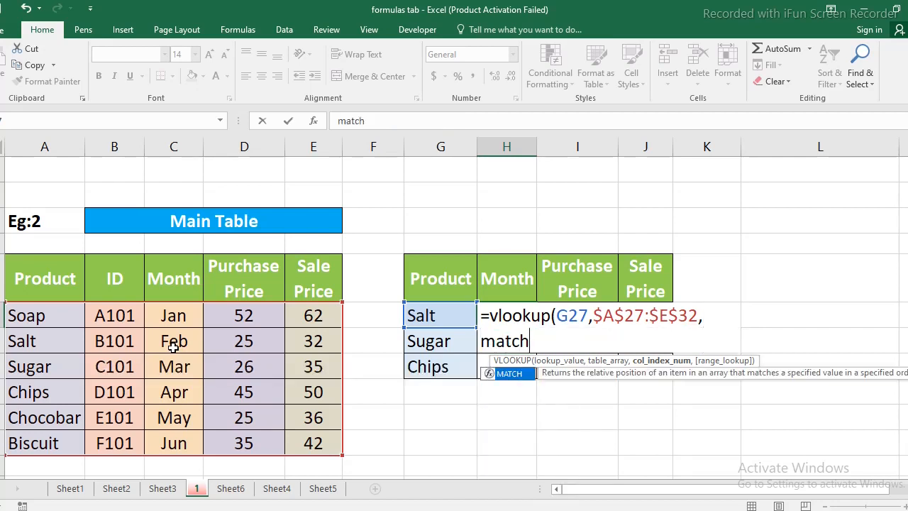
pyautogui.write('(')
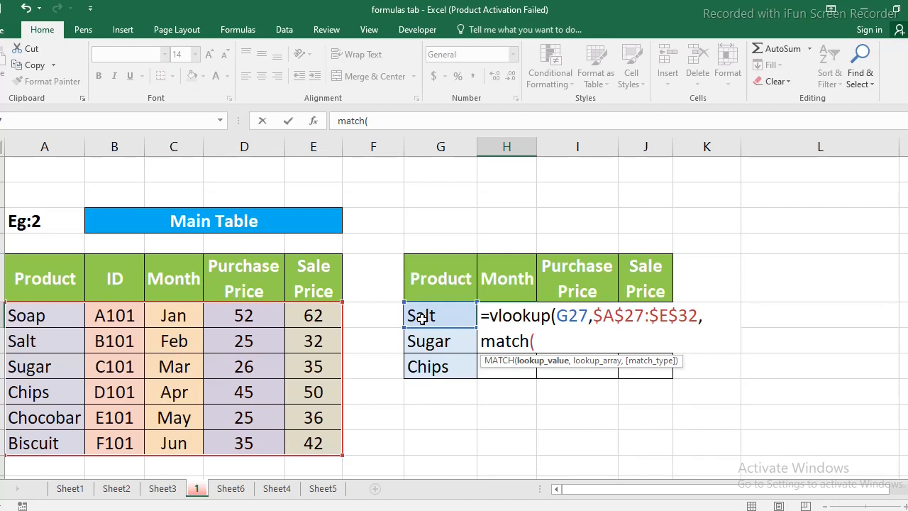
pyautogui.click(511, 282)
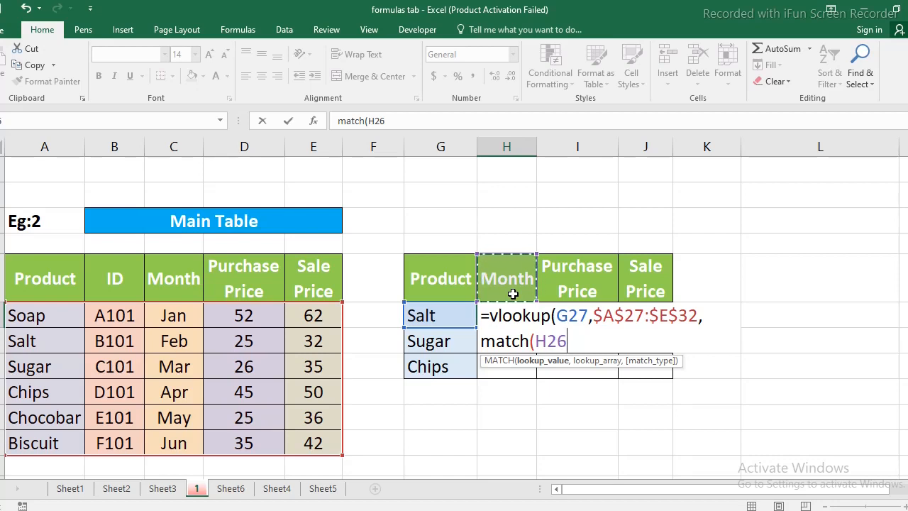
pyautogui.write(',')
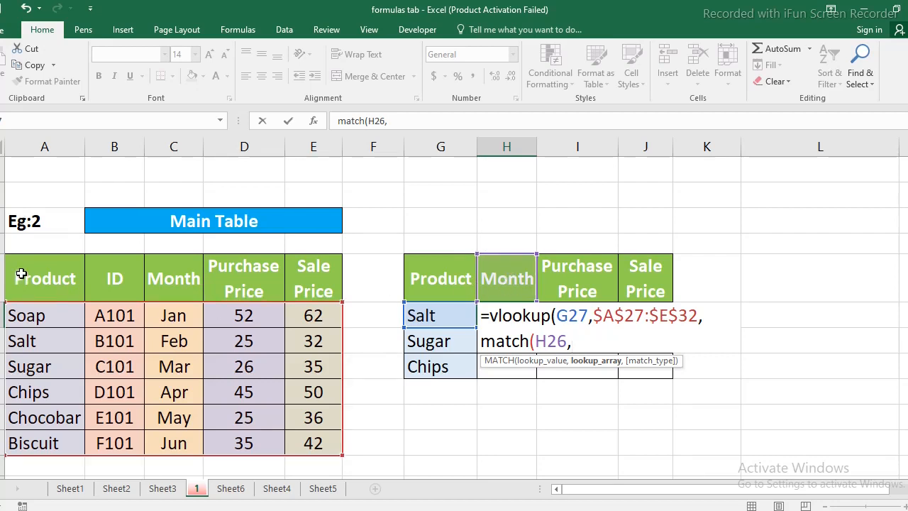
pyautogui.moveTo(17, 273); pyautogui.dragTo(326, 274)
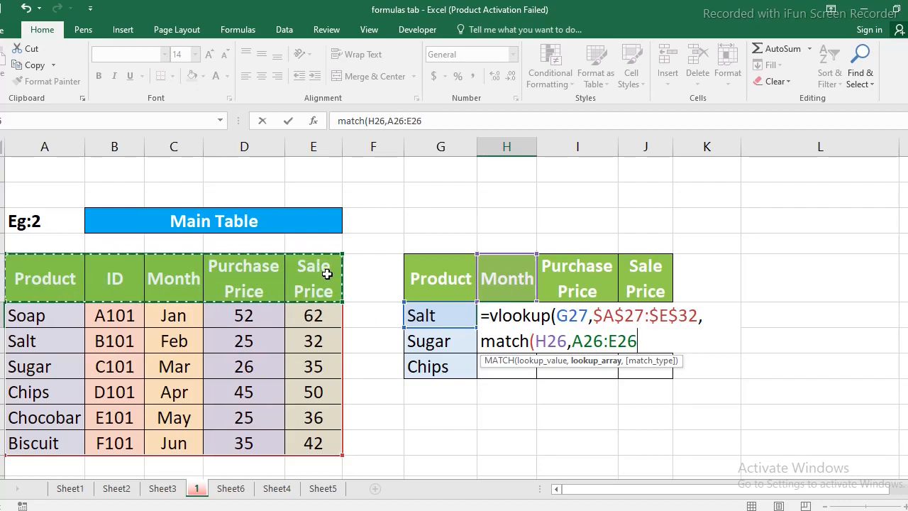
pyautogui.press('F4')
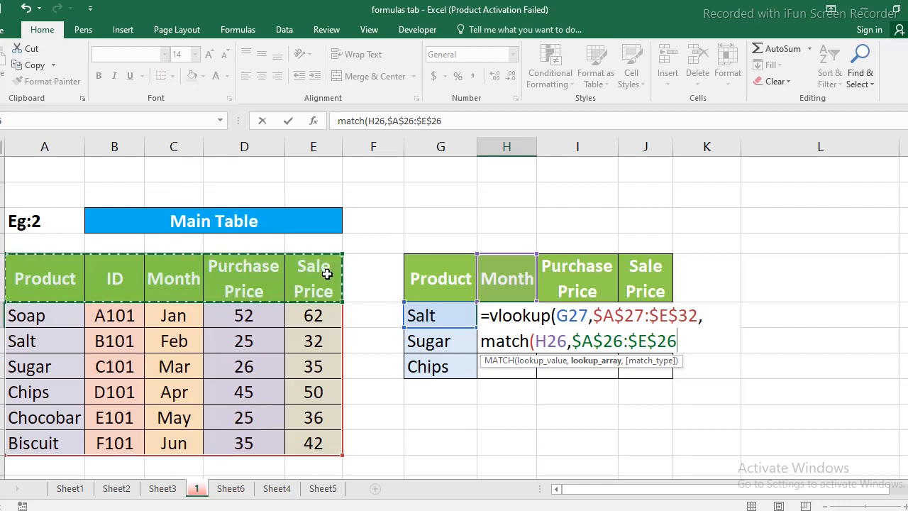
pyautogui.write(',')
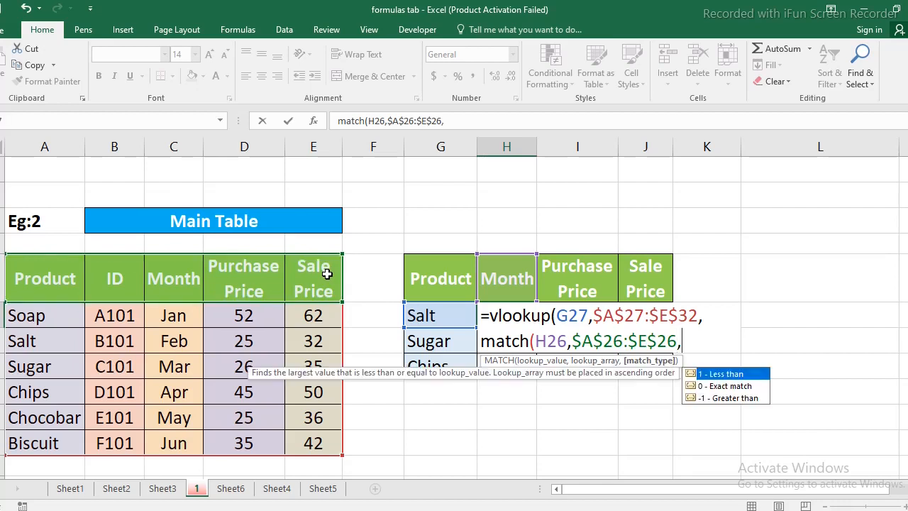
pyautogui.doubleClick(717, 386)
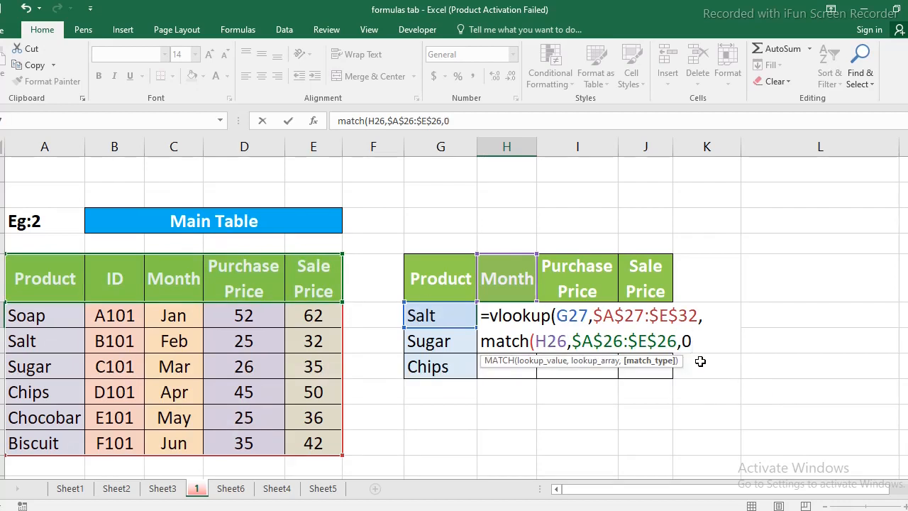
pyautogui.write(')')
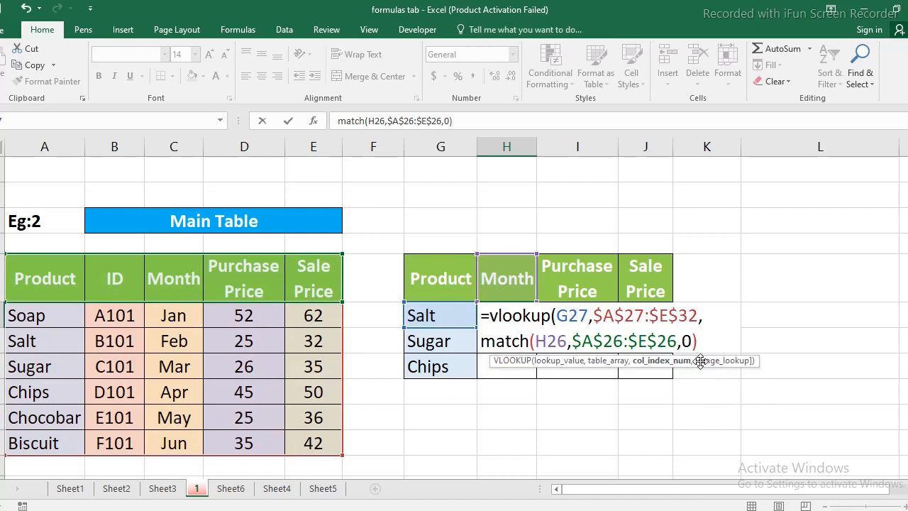
# Complete the VLOOKUP in H27 with range lookup FALSE for an exact match and enter the formula
pyautogui.write(',')
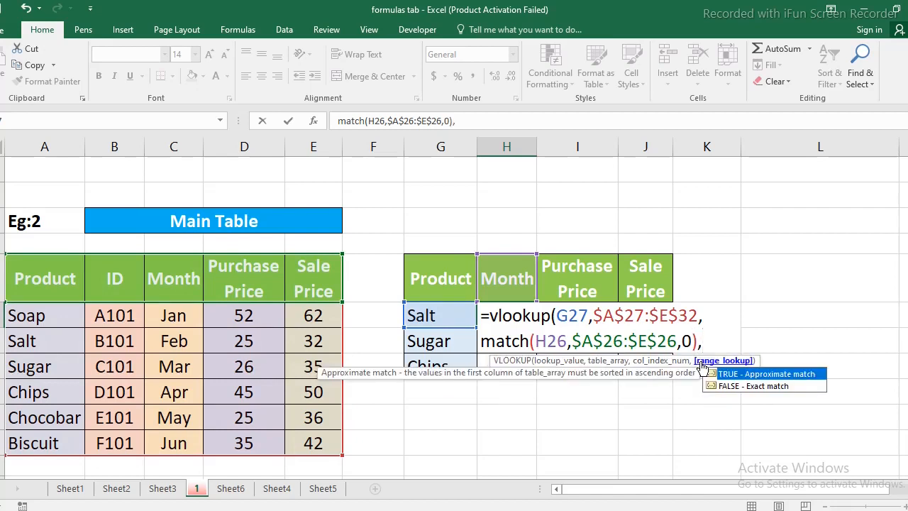
pyautogui.doubleClick(732, 388)
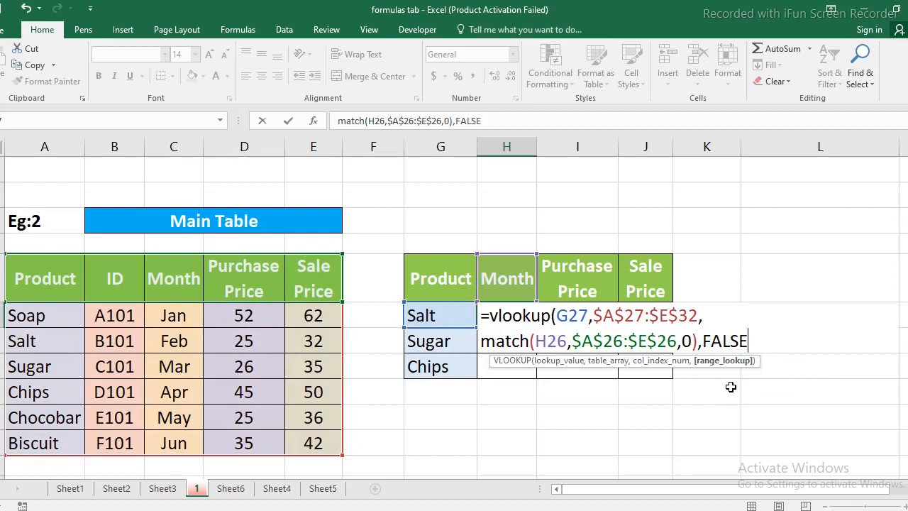
pyautogui.write(')')
pyautogui.press('Return')
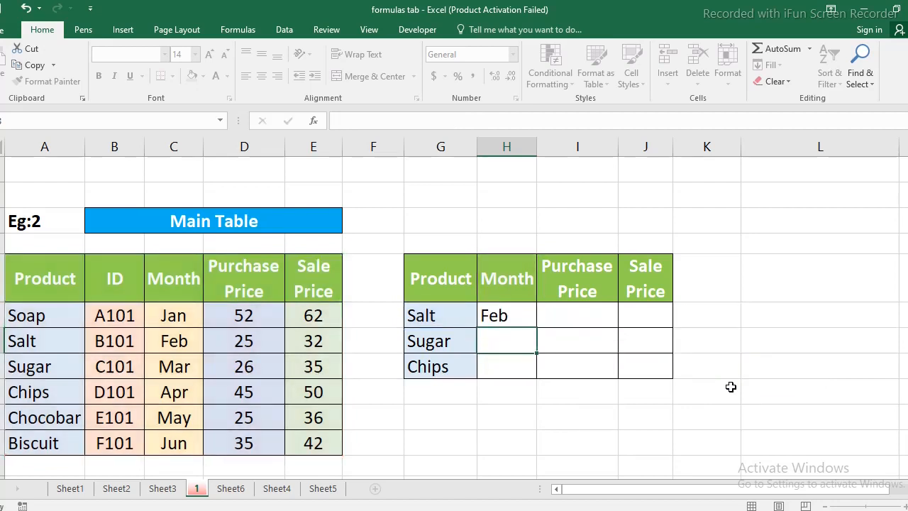
# Try to fill the H27 formula down to the Sugar row and across to Salt's Purchase Price cell
pyautogui.click(508, 315)
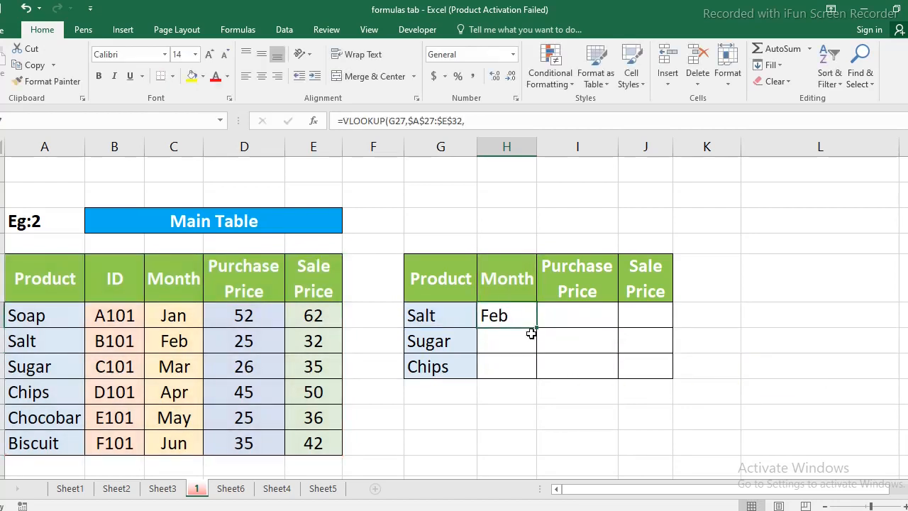
pyautogui.moveTo(537, 328); pyautogui.dragTo(518, 366)
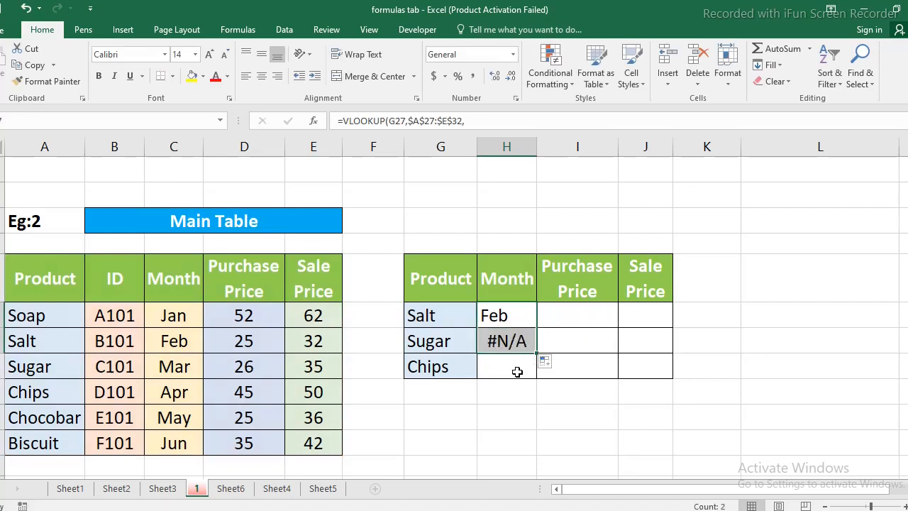
pyautogui.click(518, 365)
pyautogui.click(517, 317)
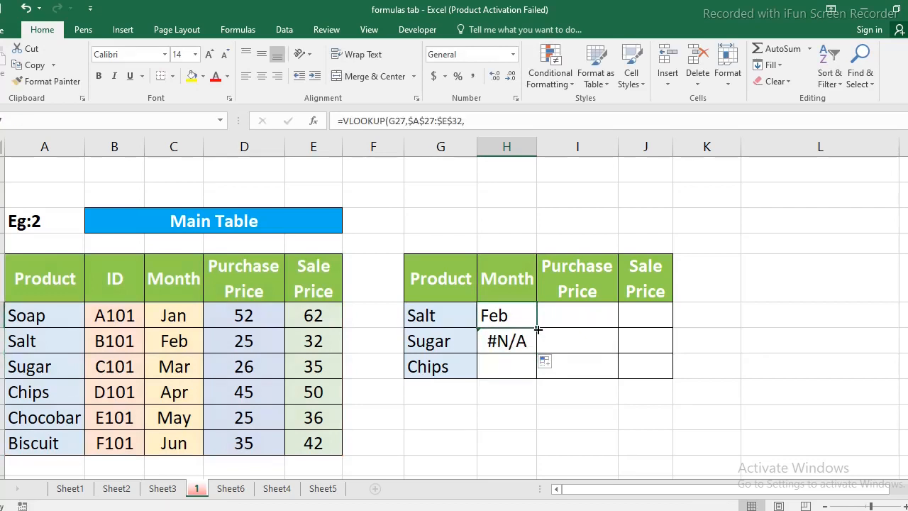
pyautogui.moveTo(537, 327); pyautogui.dragTo(610, 330)
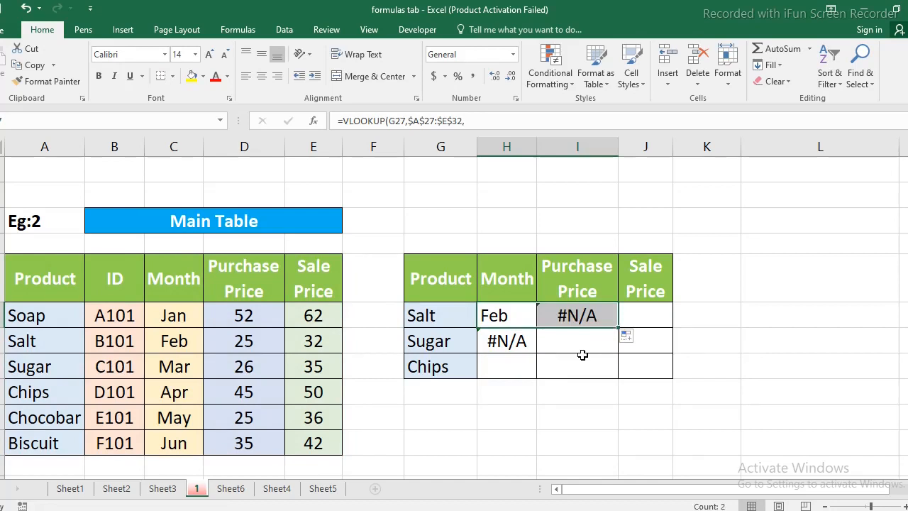
pyautogui.click(582, 353)
# Inspect the lookup value and header references in the formulas of H27 and I27, leaving both formulas as they are
pyautogui.click(500, 316)
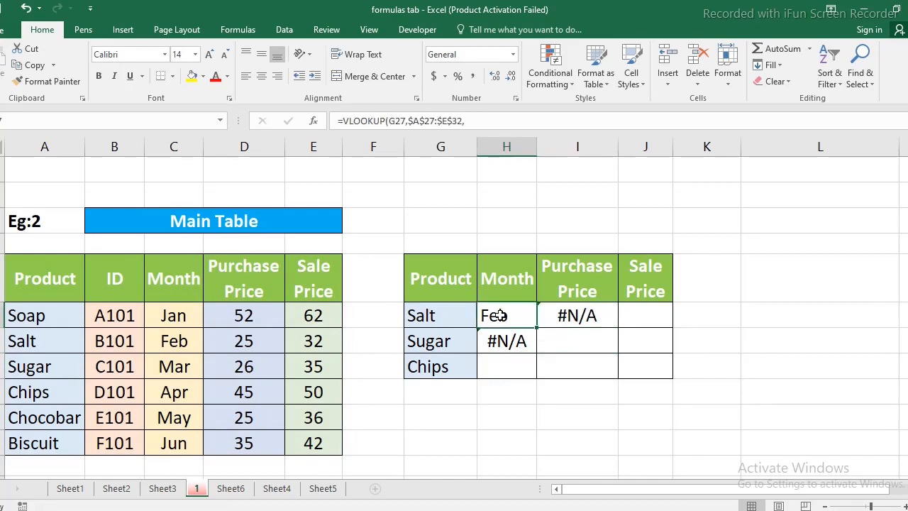
pyautogui.doubleClick(501, 315)
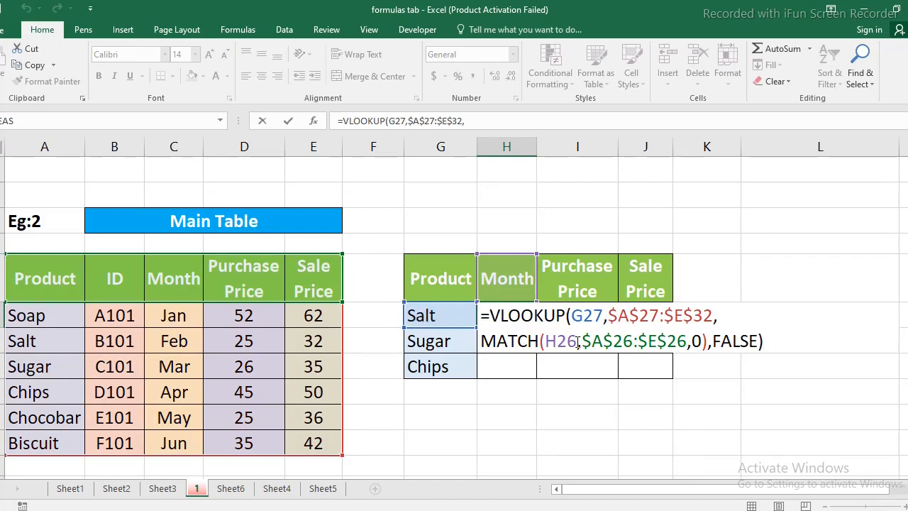
pyautogui.moveTo(572, 315); pyautogui.dragTo(602, 317)
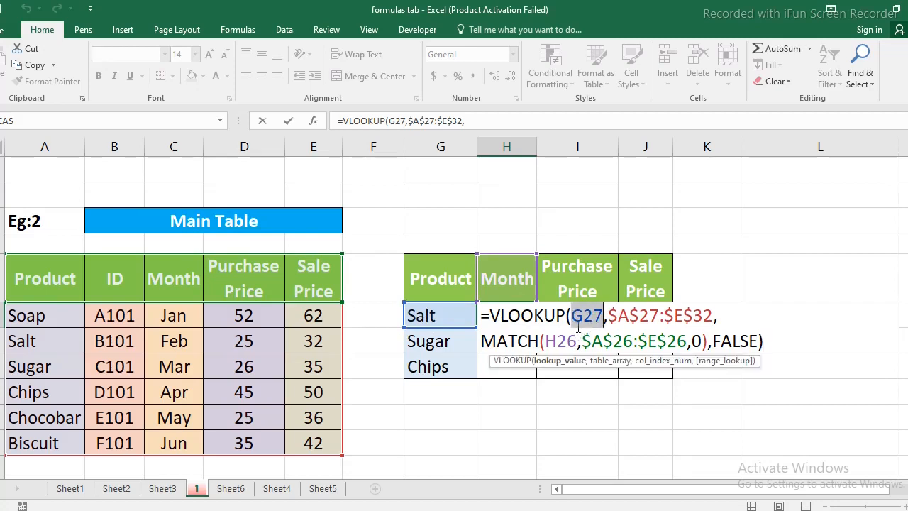
pyautogui.click(596, 319)
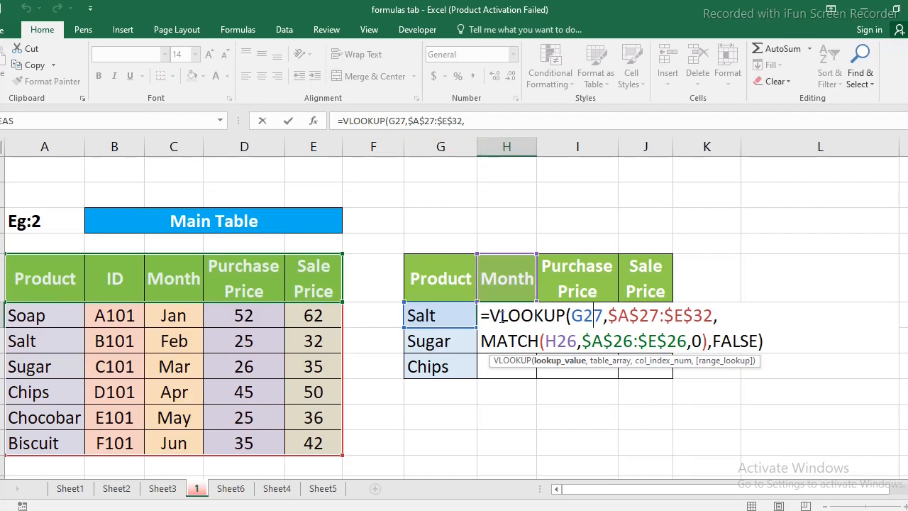
pyautogui.press('Return')
pyautogui.click(572, 316)
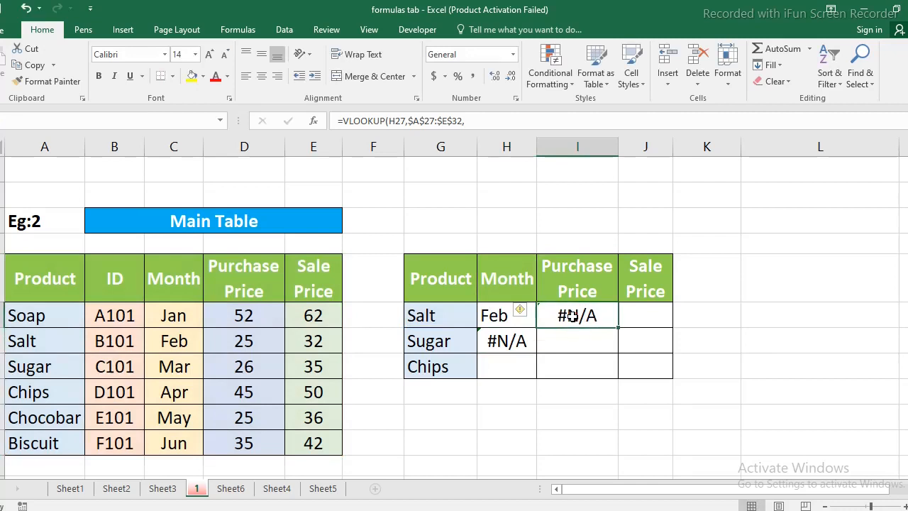
pyautogui.doubleClick(572, 316)
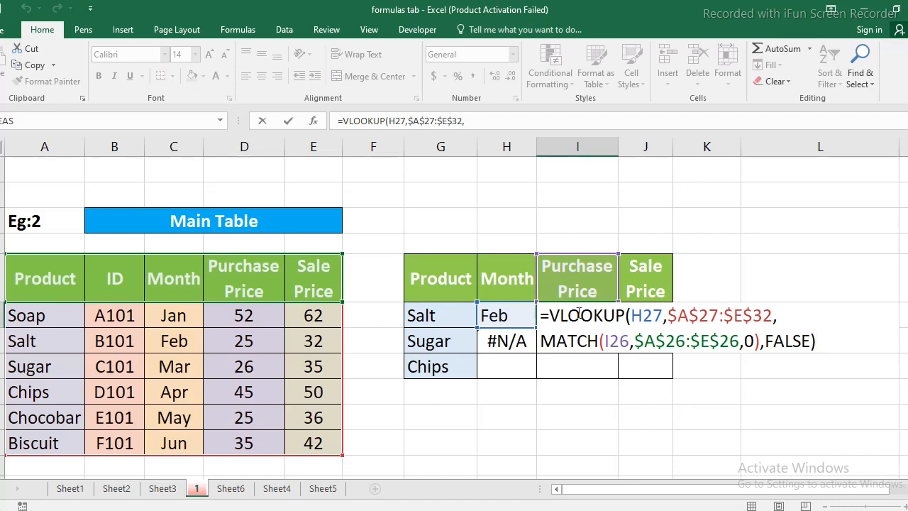
pyautogui.press('Return')
# Lock the column of the VLOOKUP lookup value in H27 by making it the mixed reference $G27
pyautogui.click(495, 317)
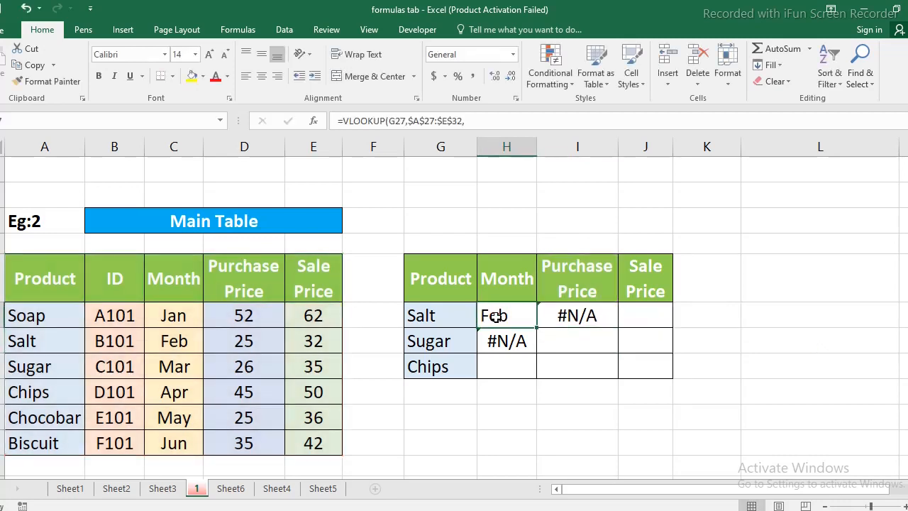
pyautogui.doubleClick(495, 316)
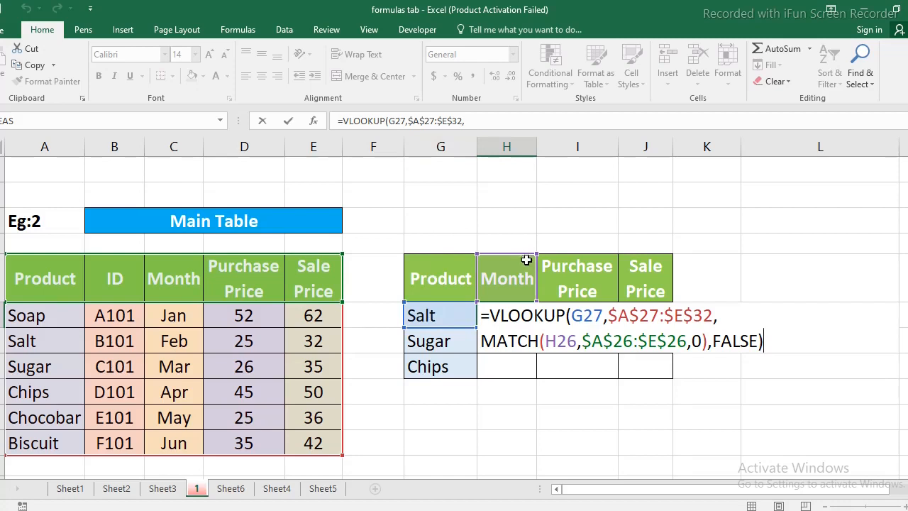
pyautogui.click(573, 323)
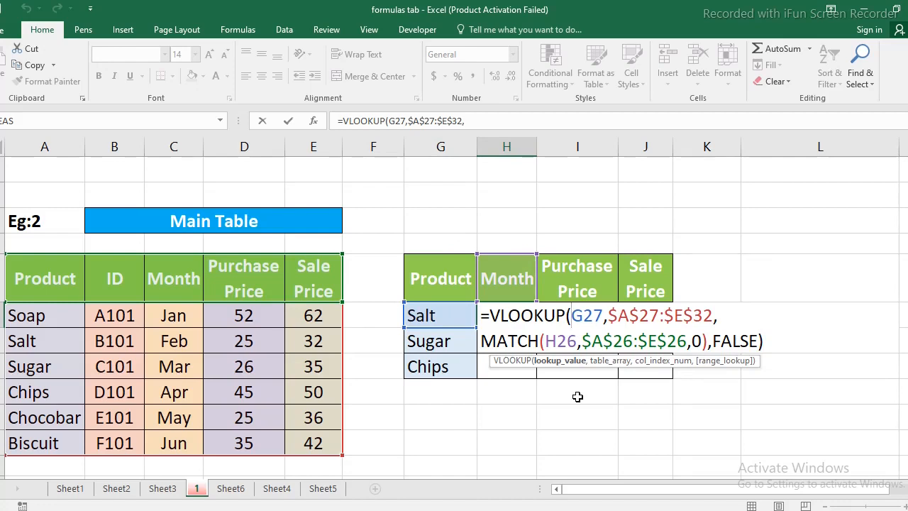
pyautogui.press('F4')
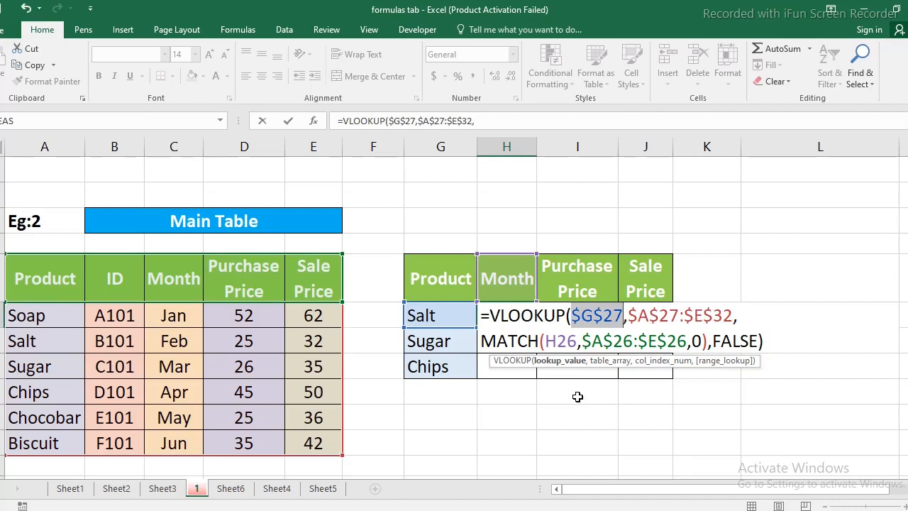
pyautogui.click(613, 321)
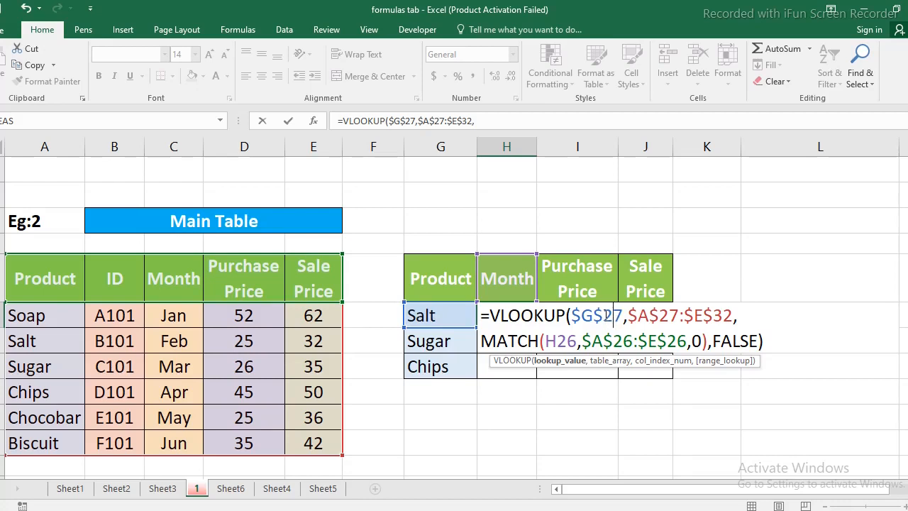
pyautogui.press('BackSpace')
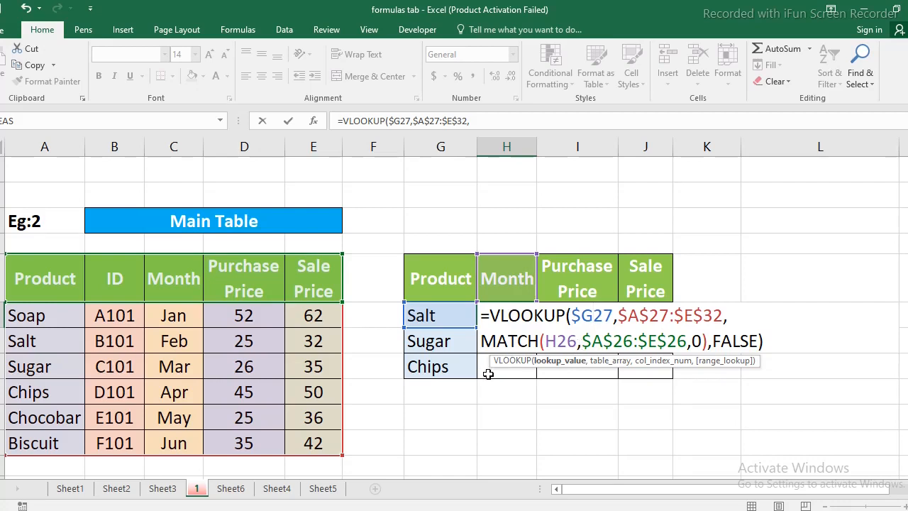
pyautogui.press('Return')
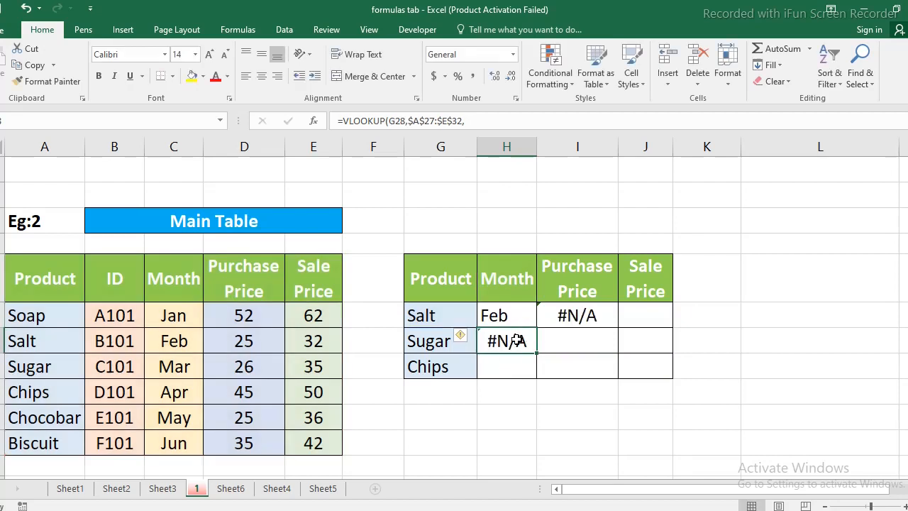
# Check the header reference in H28's formula and lock the row of the MATCH lookup value in H27 as the mixed reference H$26
pyautogui.press('F2')
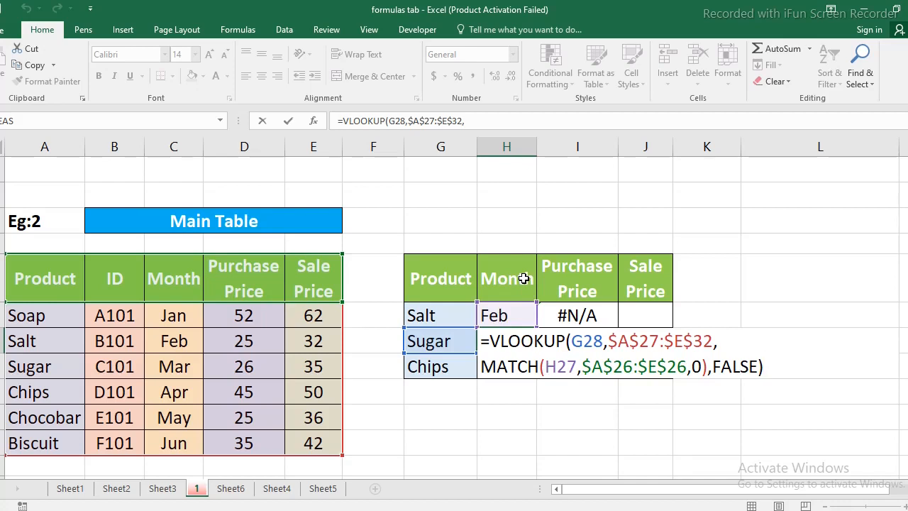
pyautogui.press('Return')
pyautogui.click(510, 310)
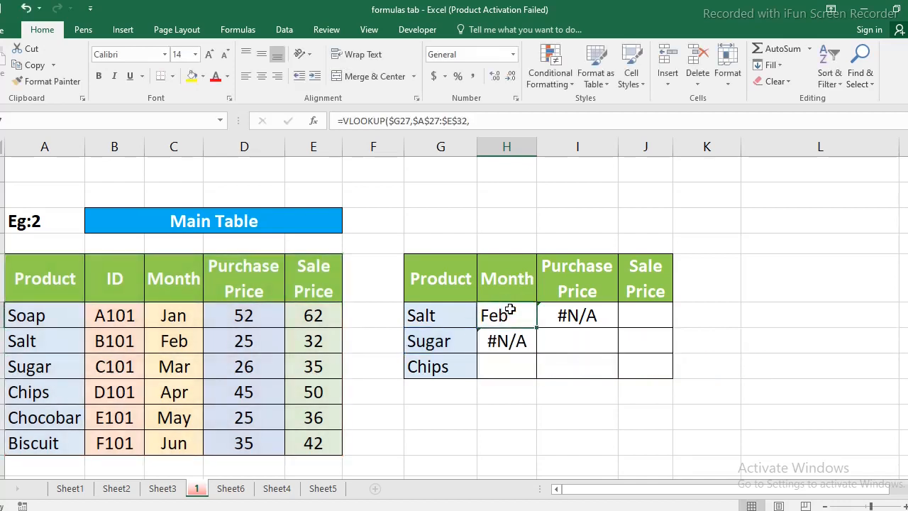
pyautogui.press('F2')
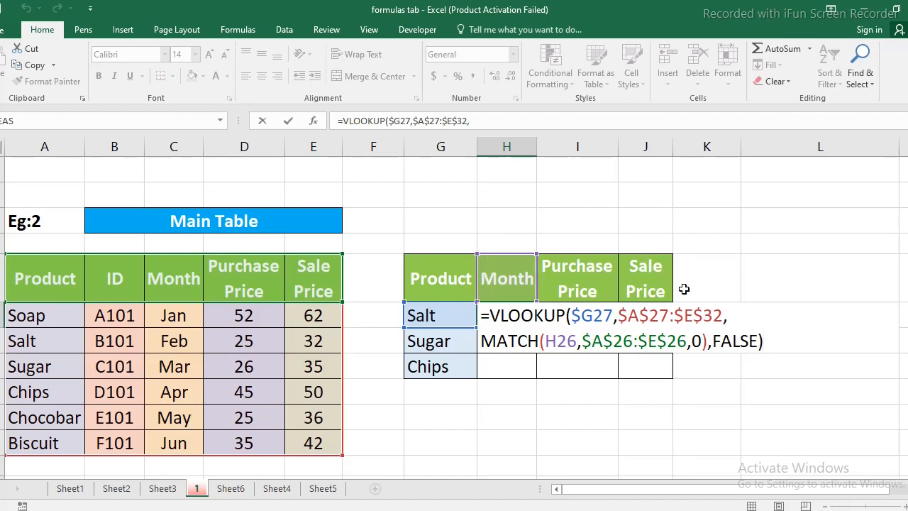
pyautogui.click(557, 342)
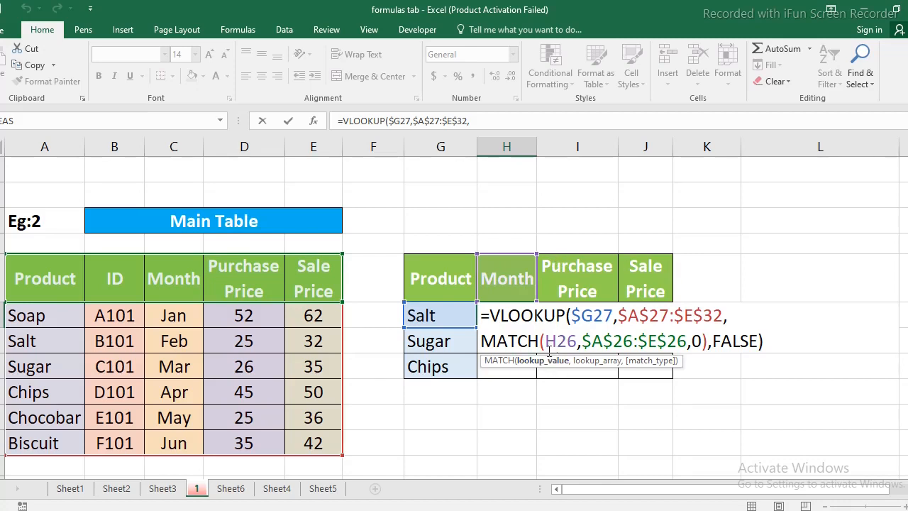
pyautogui.press('F4')
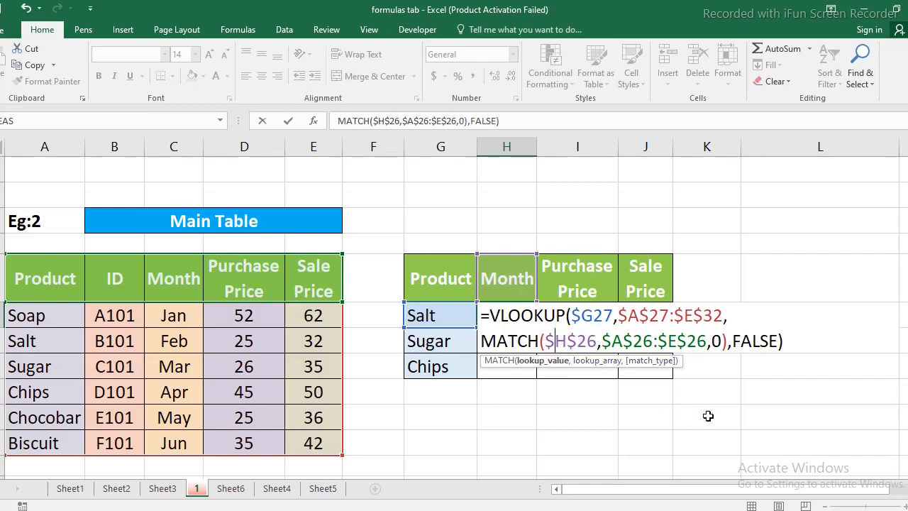
pyautogui.press('F4')
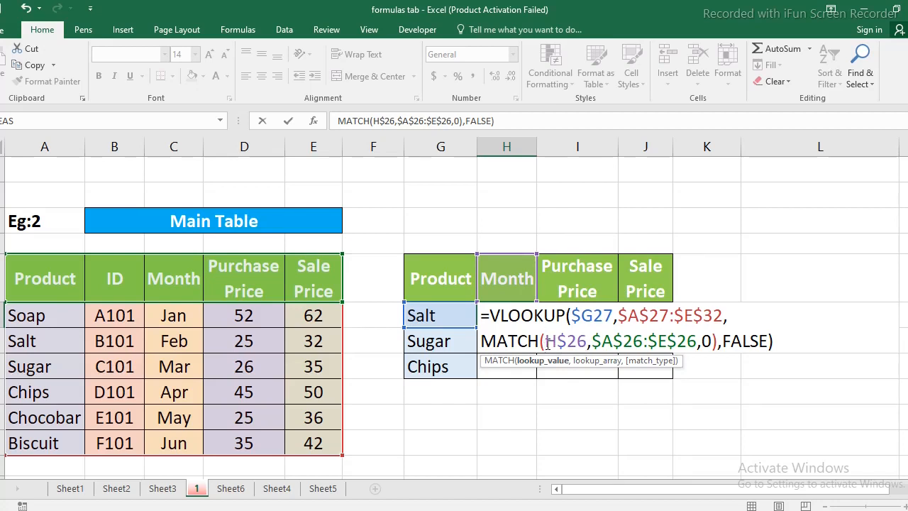
pyautogui.press('Return')
# Fill the H27 formula down to the Chips row and across to the Sale Price column, covering H27:J29
pyautogui.click(515, 316)
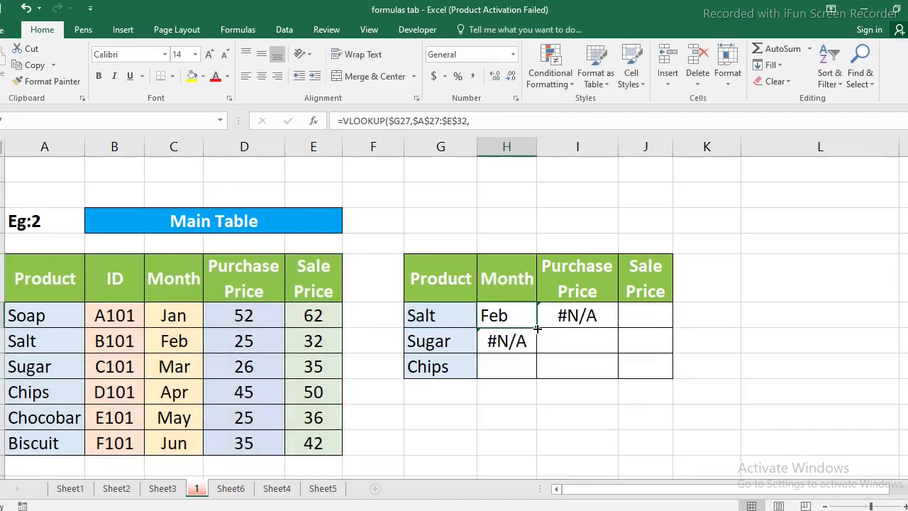
pyautogui.moveTo(538, 328); pyautogui.dragTo(538, 377)
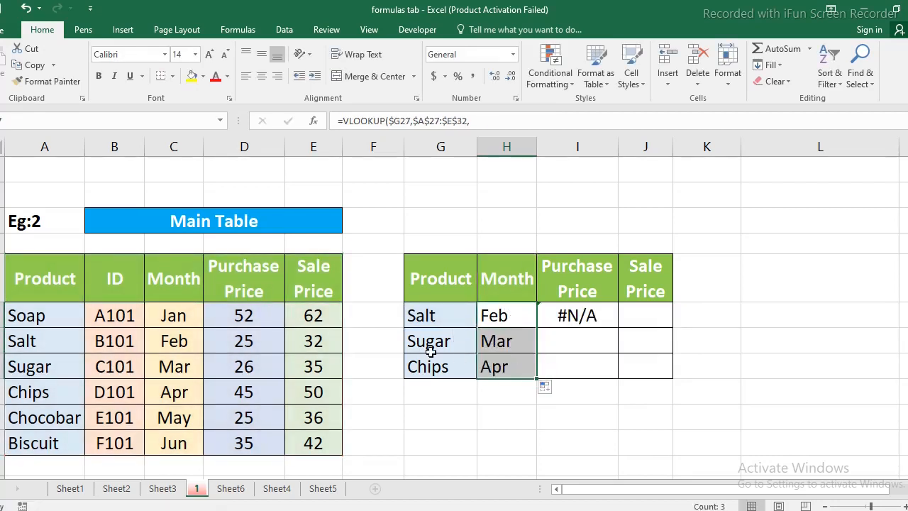
pyautogui.click(514, 316)
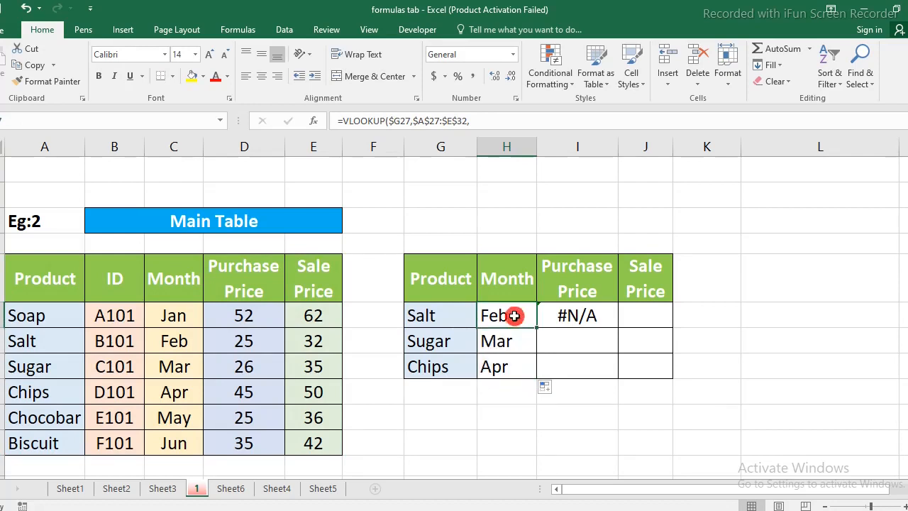
pyautogui.moveTo(514, 315); pyautogui.dragTo(660, 378)
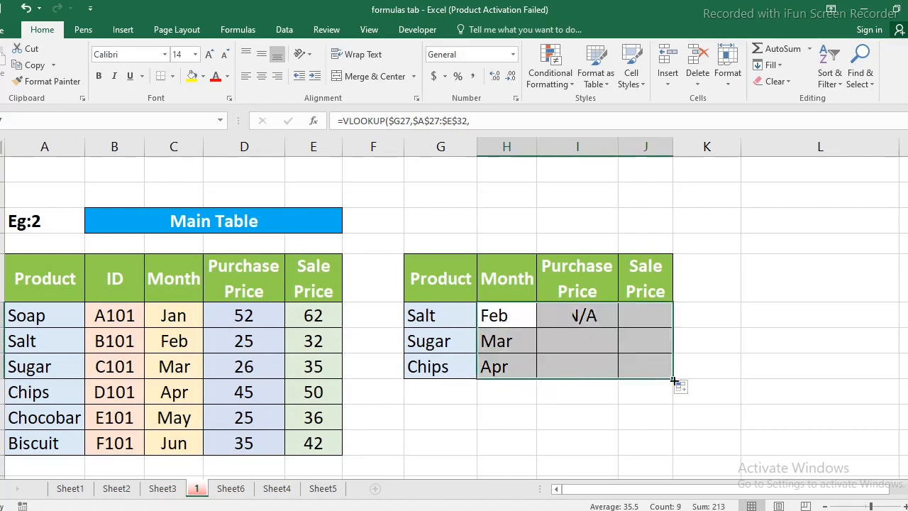
pyautogui.click(765, 381)
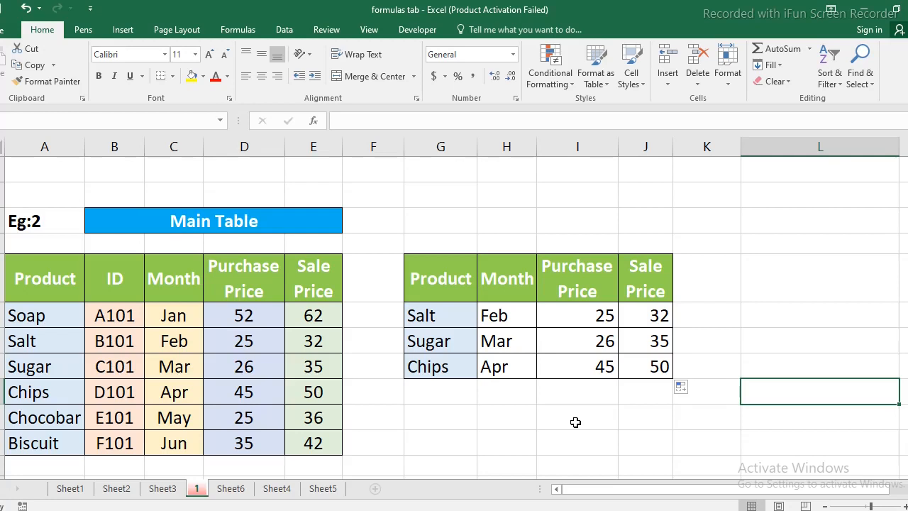
pyautogui.moveTo(433, 263); pyautogui.dragTo(660, 366)
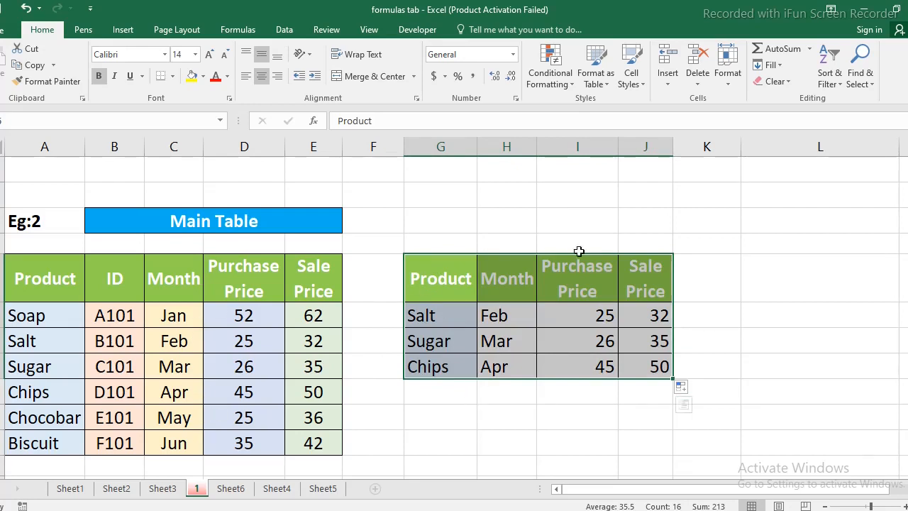
pyautogui.click(610, 259)
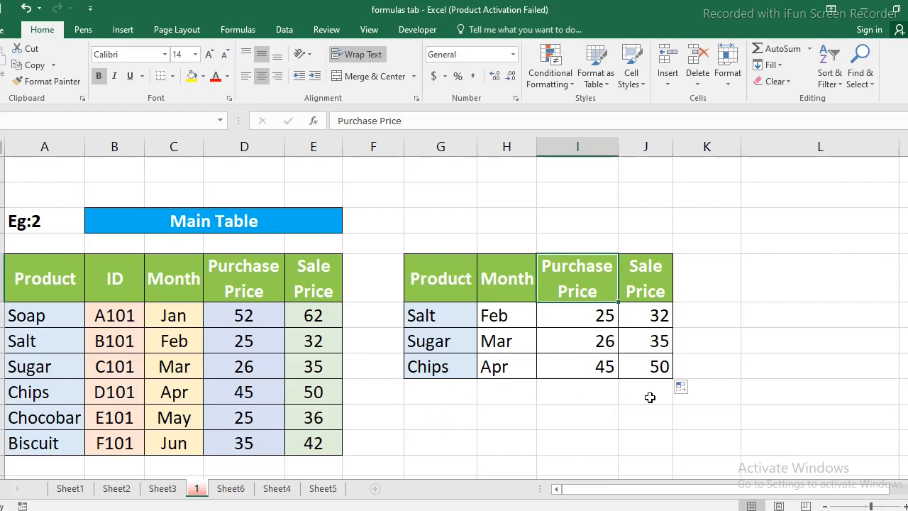
pyautogui.click(544, 420)
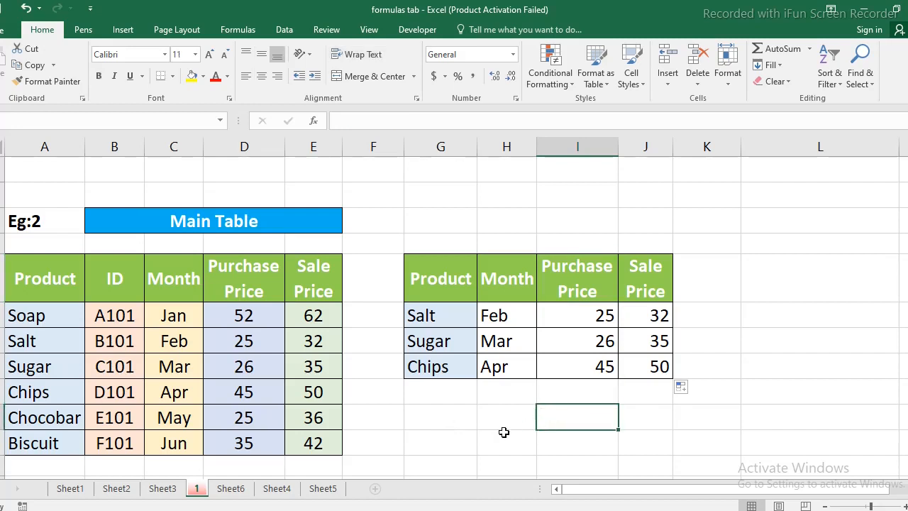